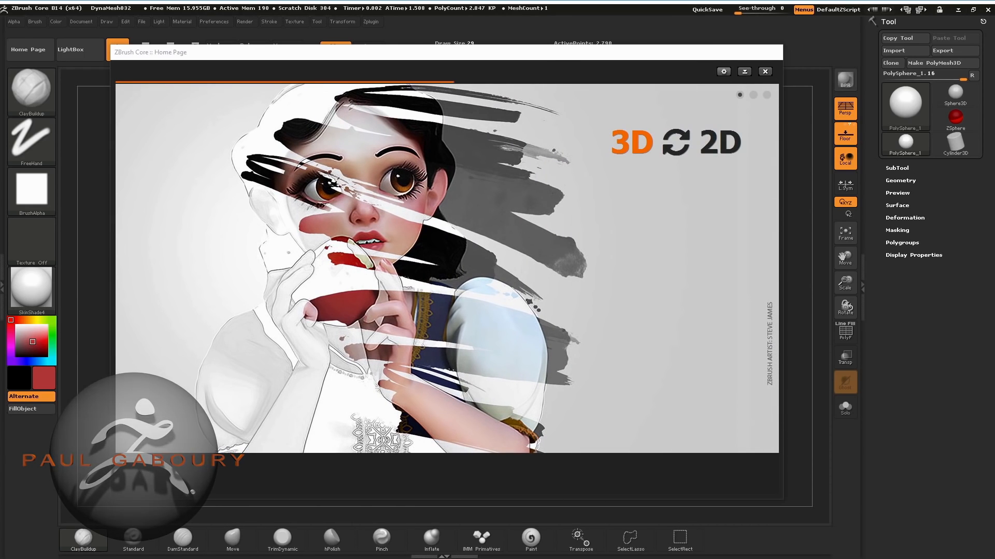
# Try the Home Page display options, settle on always show, and close the Home Page.
pyautogui.moveTo(558, 50)
pyautogui.mouseDown()
pyautogui.moveTo(590, 49)
pyautogui.moveTo(571, 44)
pyautogui.mouseUp()
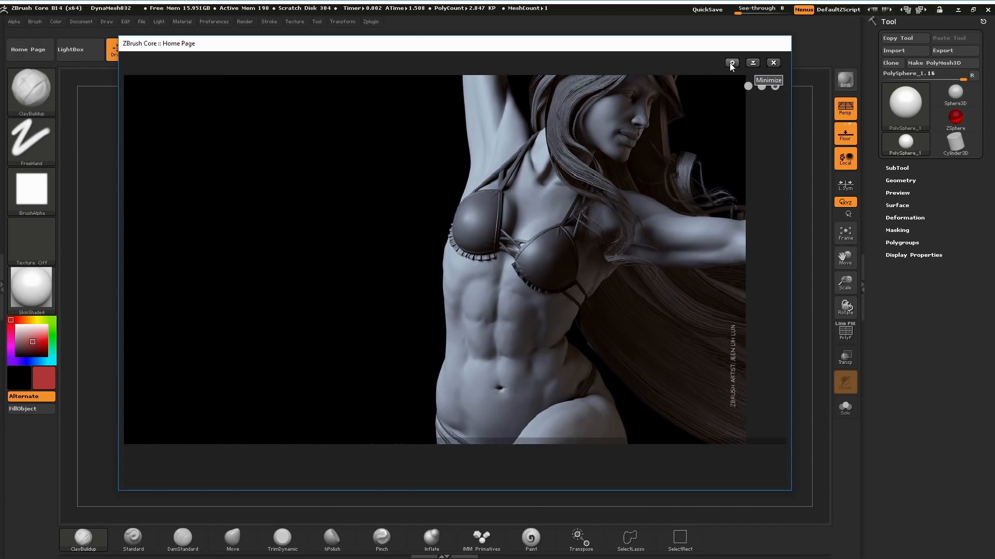
pyautogui.click(732, 63)
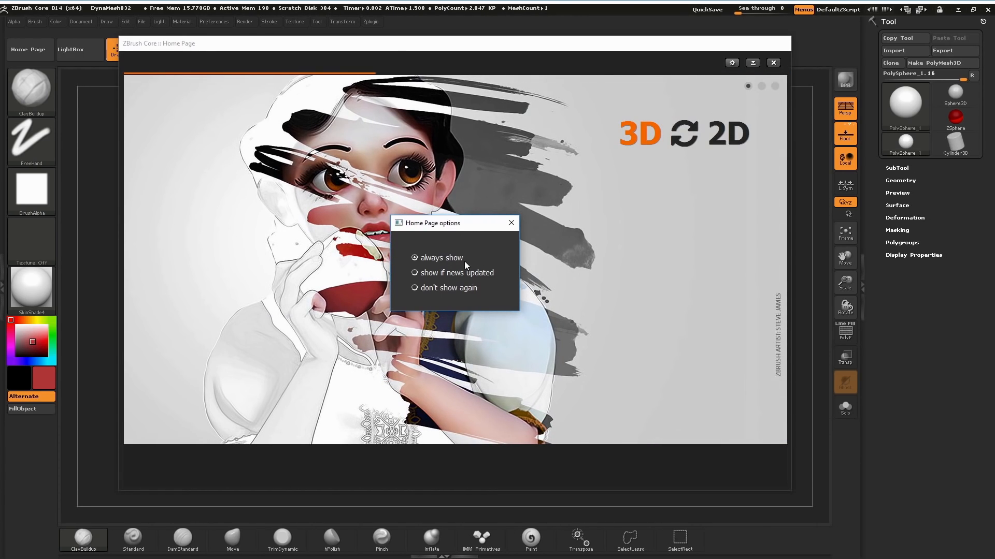
pyautogui.click(415, 273)
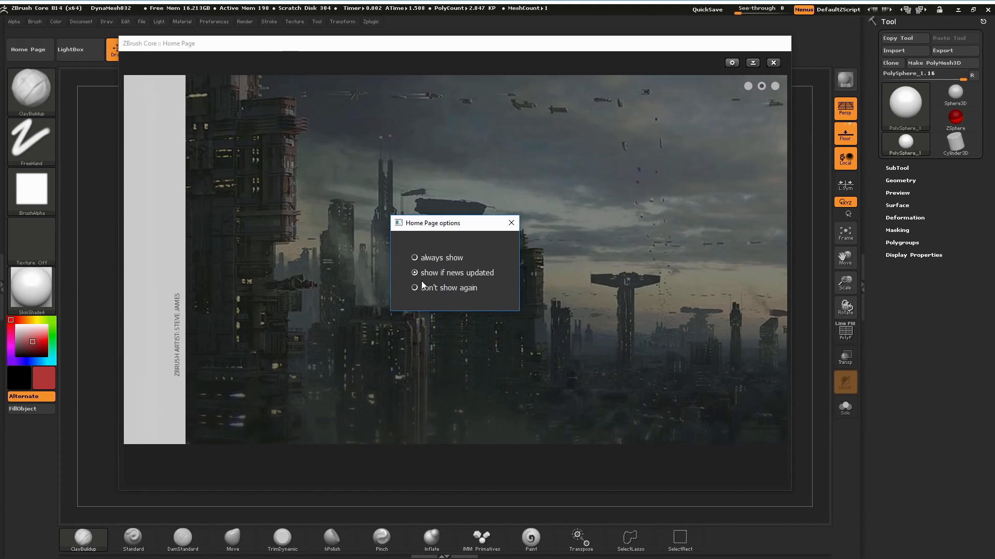
pyautogui.click(415, 288)
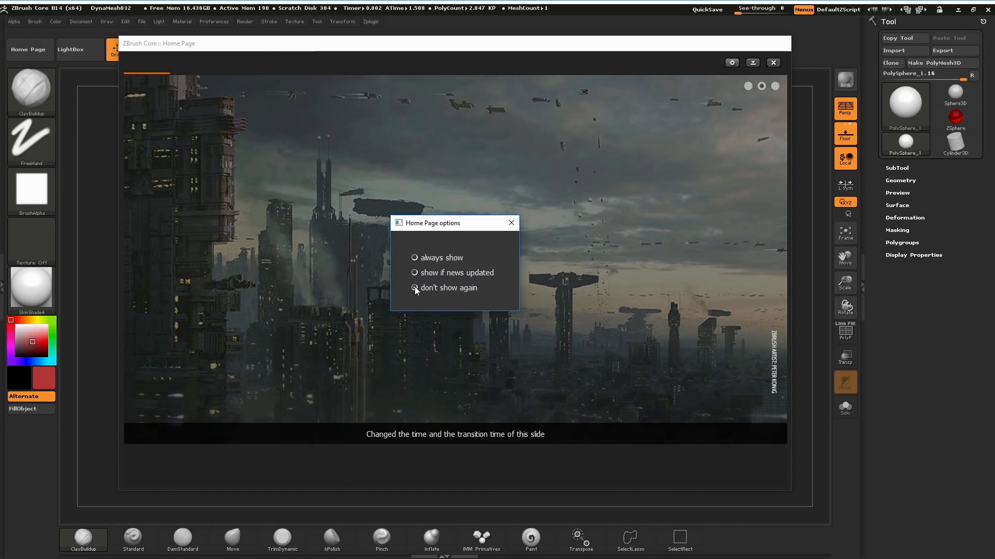
pyautogui.click(415, 258)
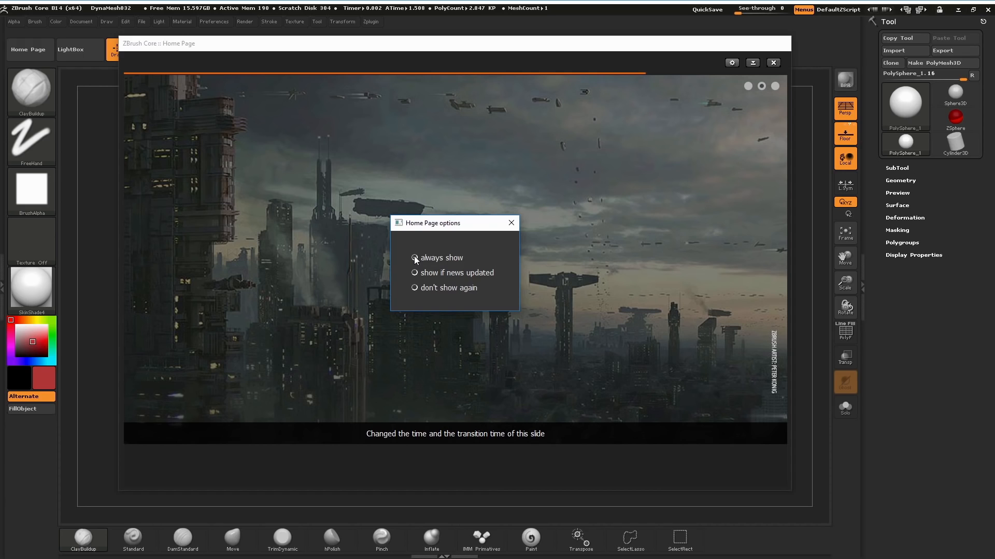
pyautogui.click(511, 223)
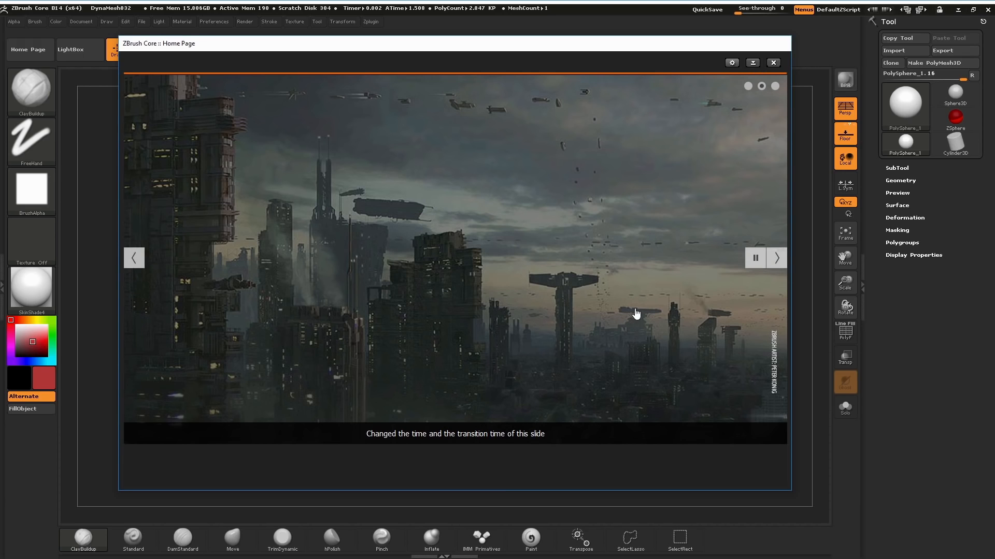
pyautogui.click(774, 62)
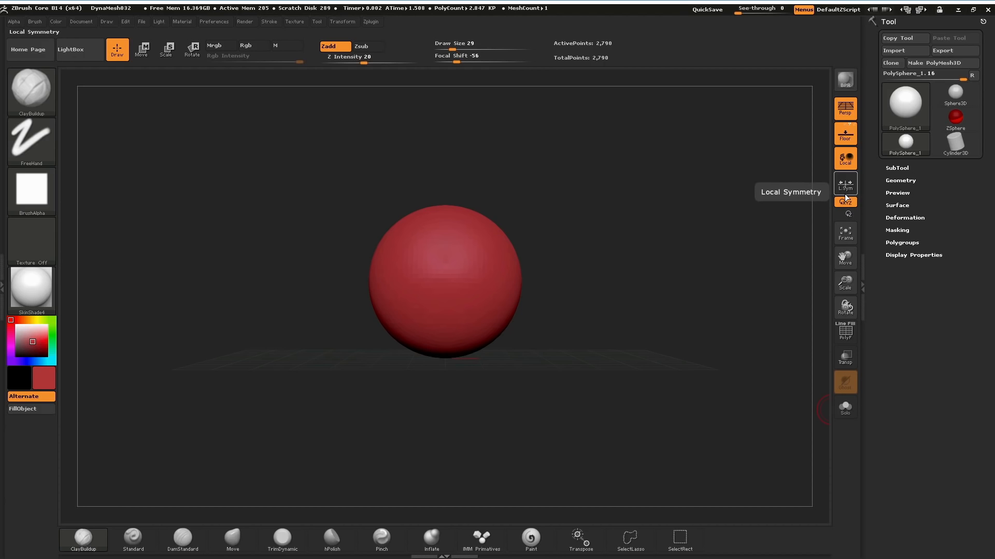
# Toggle perspective distortion and the polyframe display for the sphere, ending with perspective on and polyframe off.
pyautogui.click(848, 111)
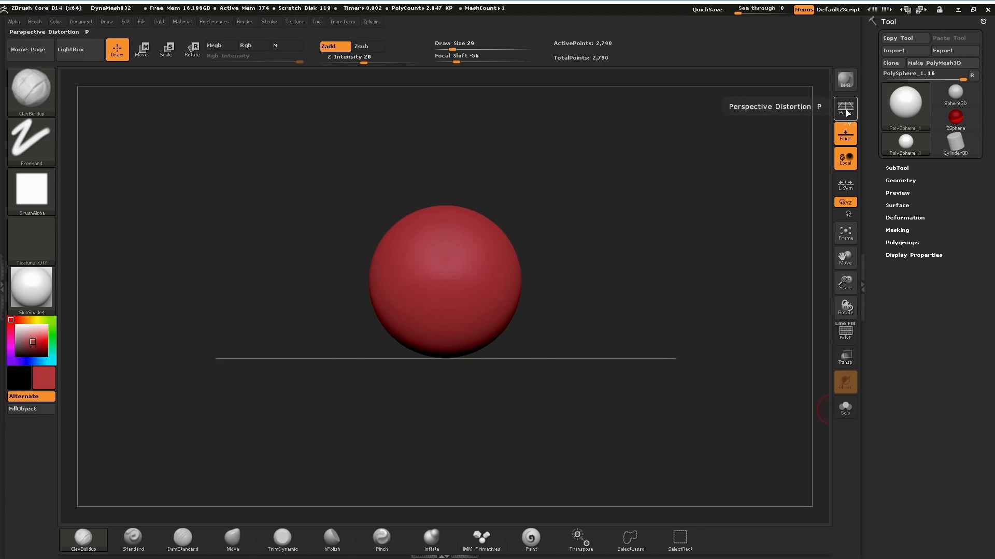
pyautogui.click(848, 110)
pyautogui.click(848, 112)
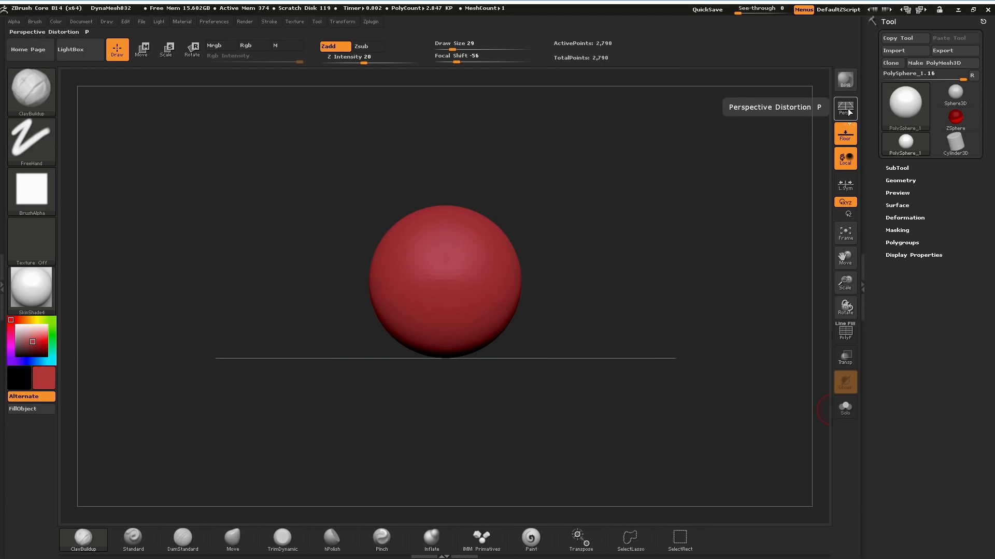
pyautogui.click(848, 111)
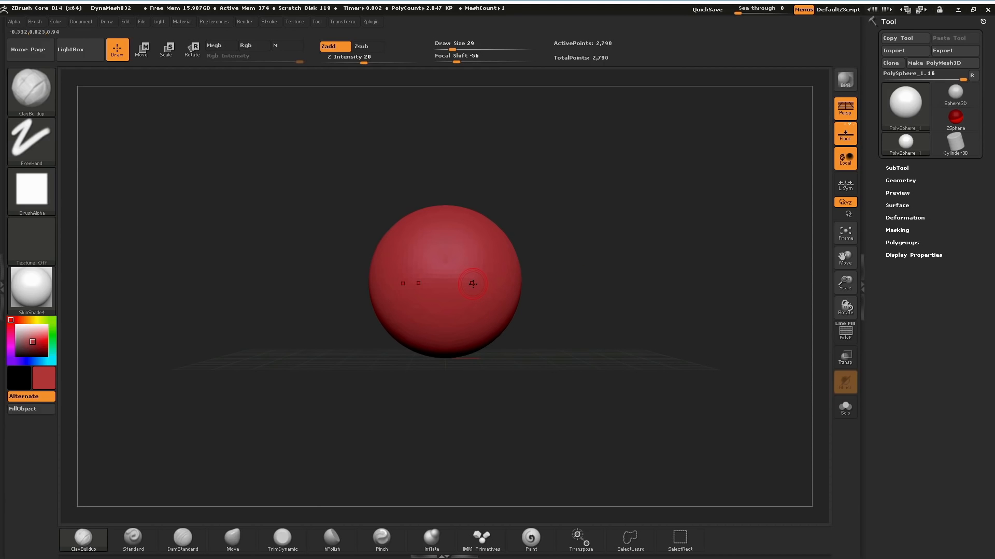
pyautogui.press('p')
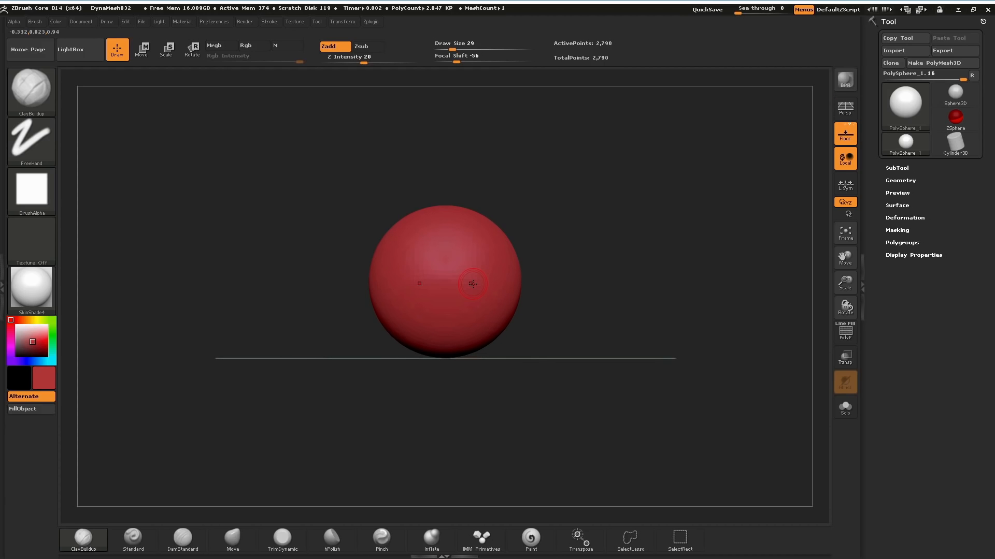
pyautogui.press('p')
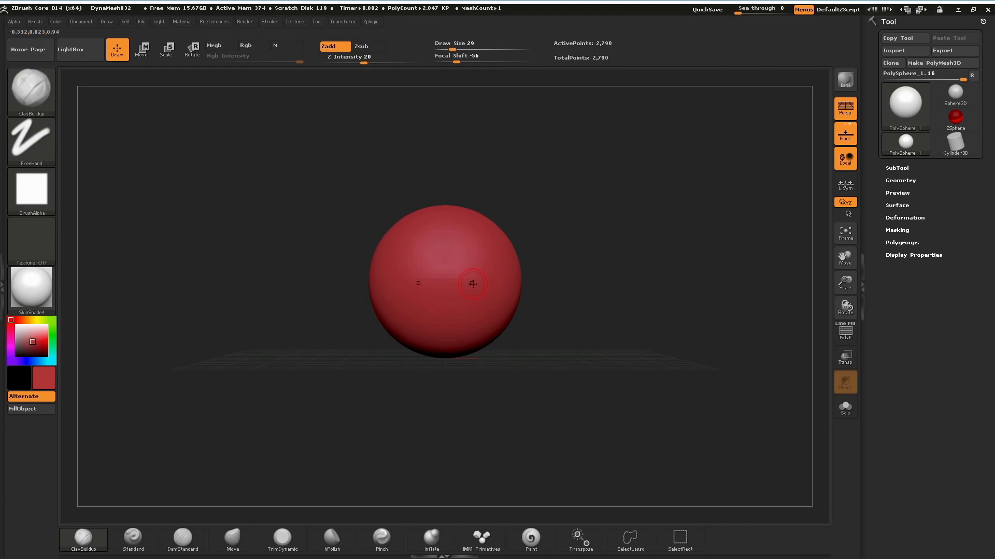
pyautogui.click(852, 337)
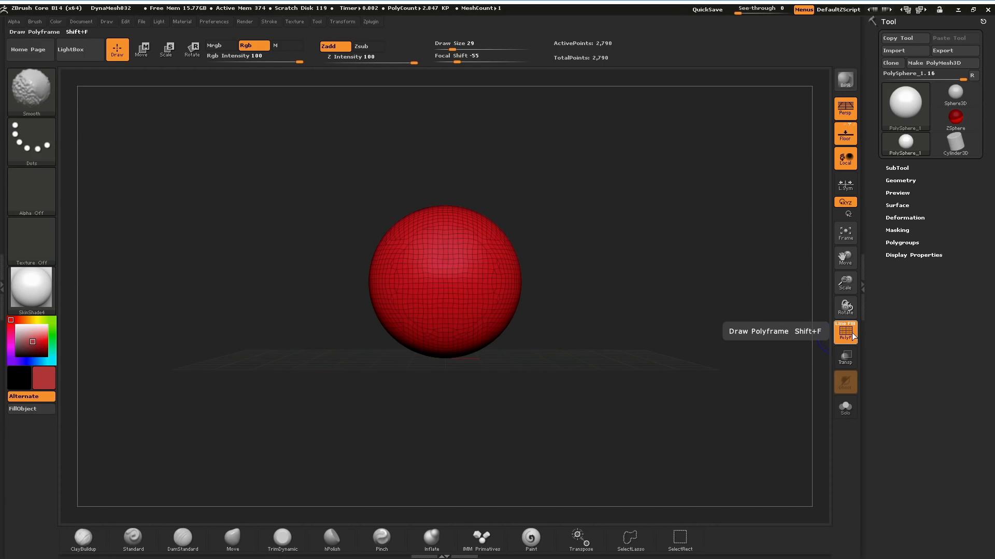
pyautogui.click(852, 336)
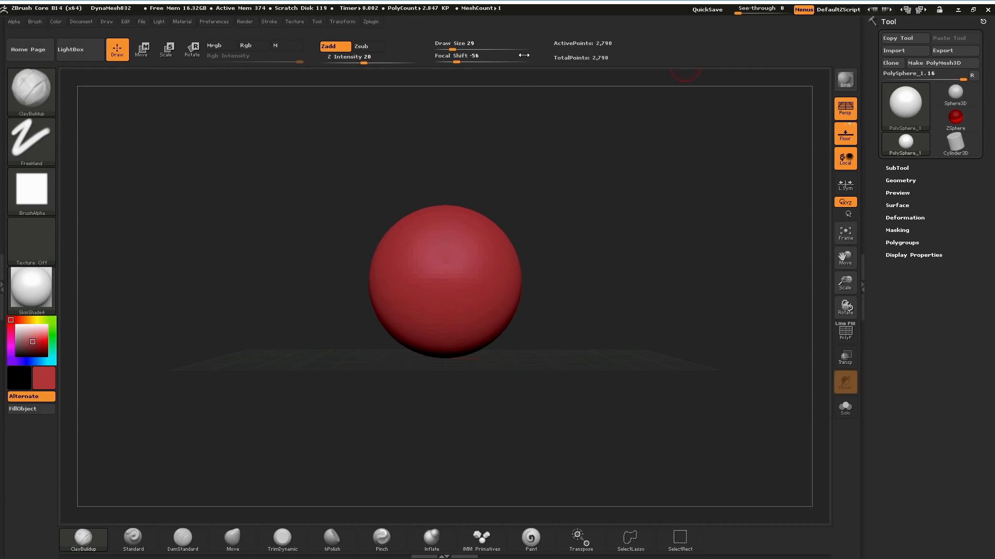
# Read the extended help notes for the Draw Size slider and the Zadd mode.
pyautogui.press('ctrl')
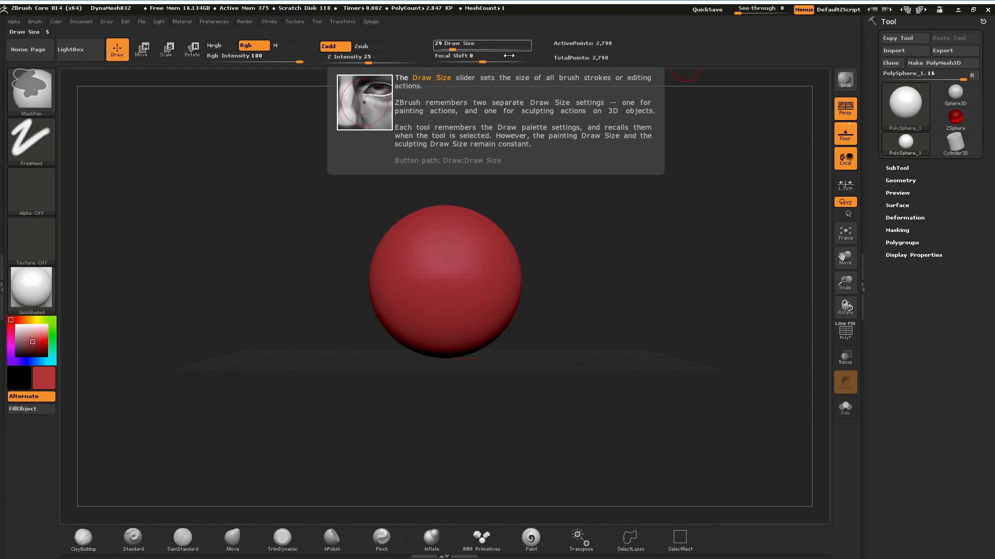
pyautogui.moveTo(382, 54)
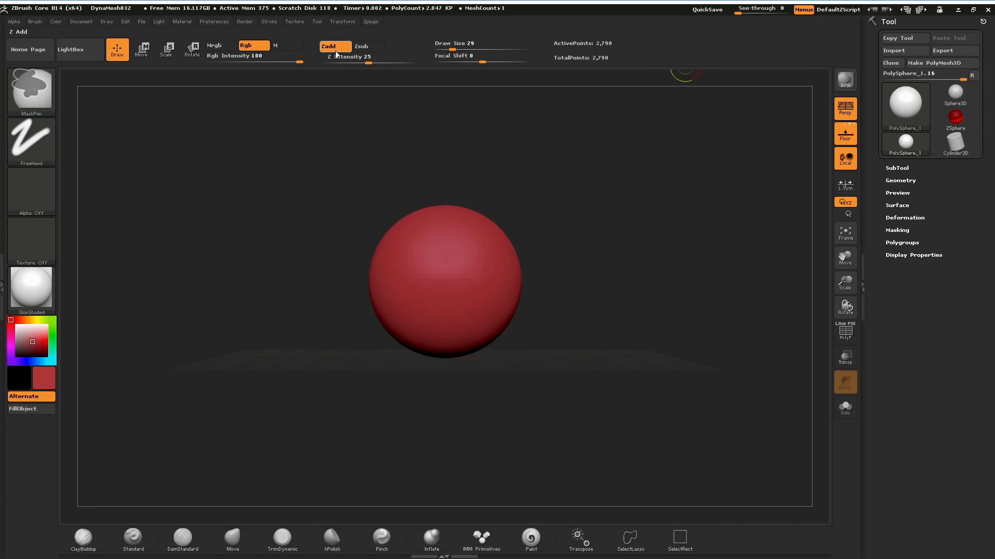
pyautogui.moveTo(335, 55)
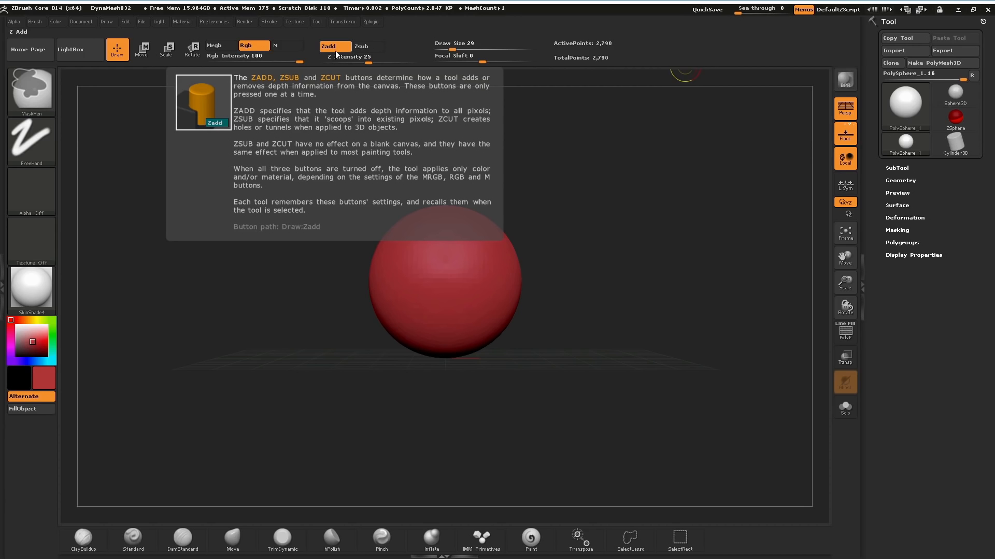
pyautogui.press('ctrl')
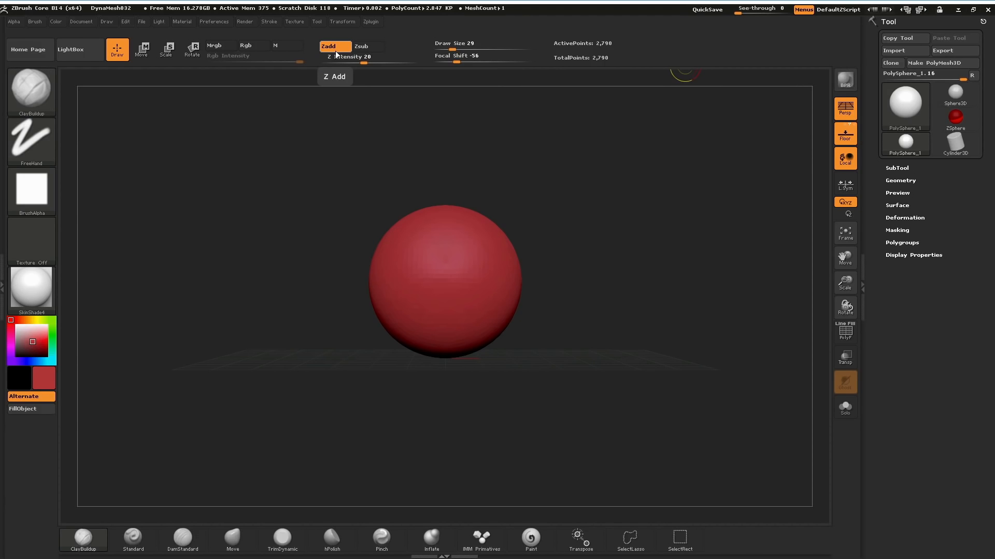
pyautogui.click(15, 22)
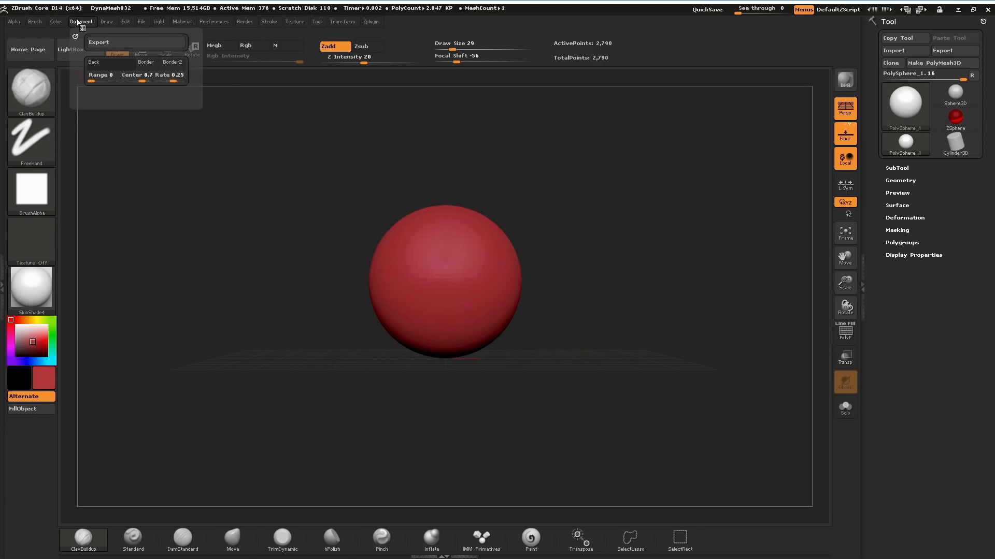
pyautogui.moveTo(159, 22)
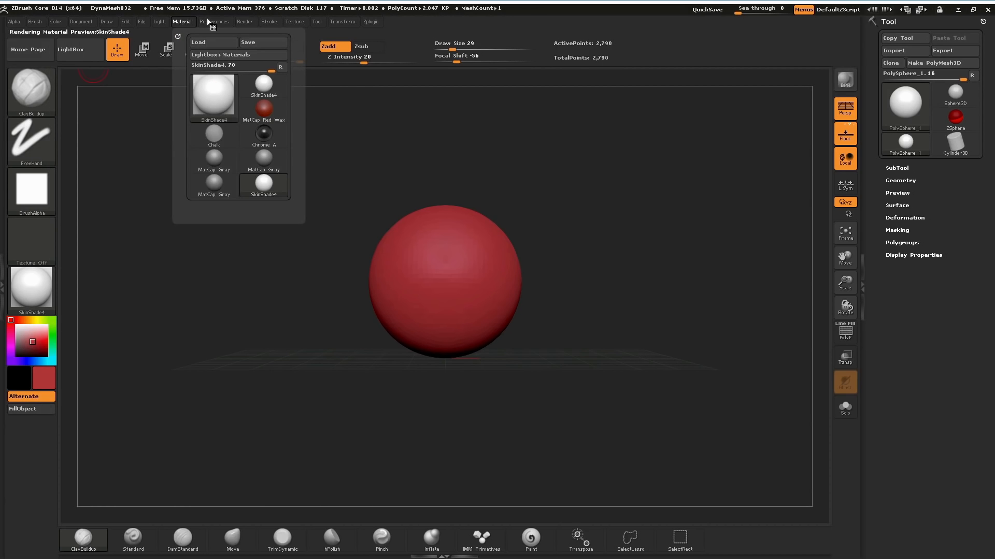
pyautogui.moveTo(307, 21)
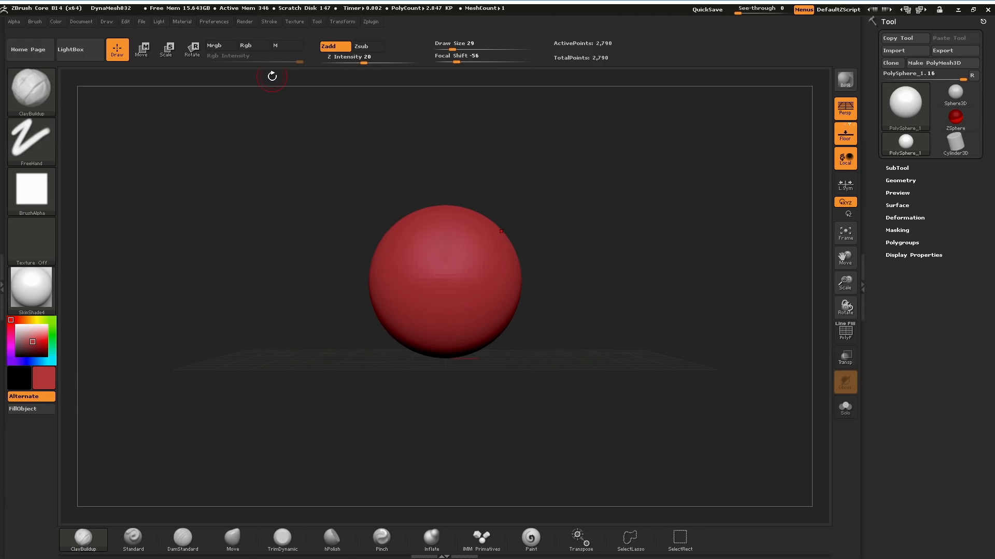
# Reopen the Home Page, reposition its window over the canvas, and close it.
pyautogui.click(39, 50)
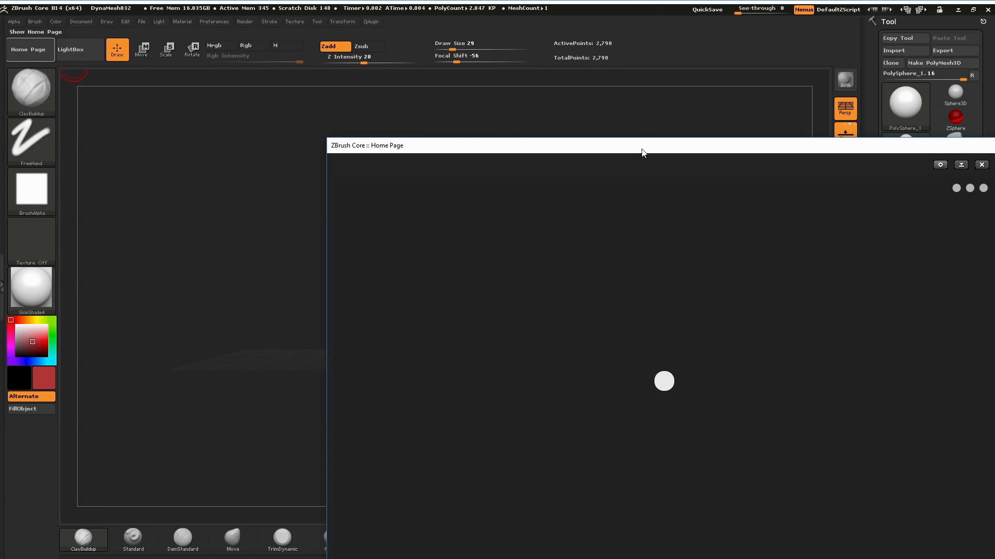
pyautogui.moveTo(583, 119); pyautogui.dragTo(472, 59)
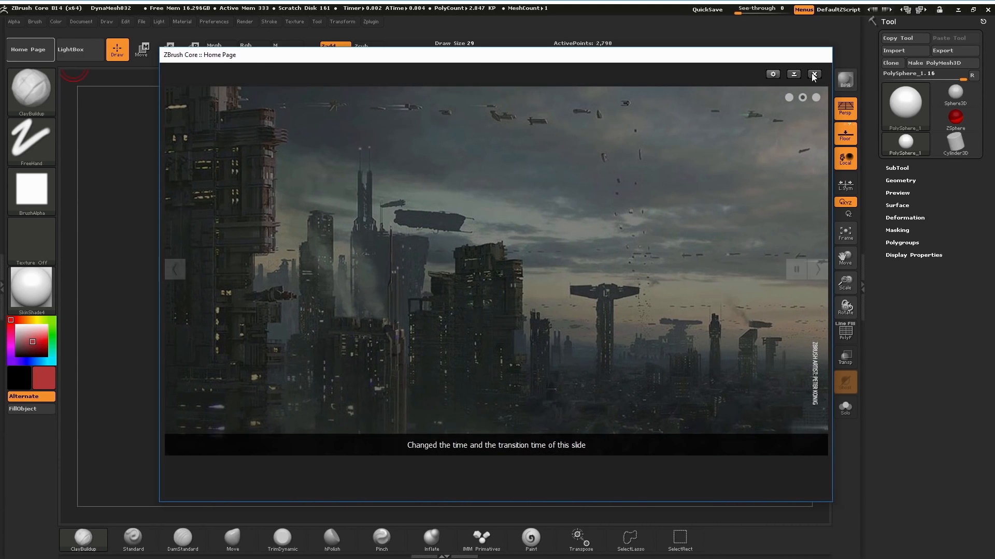
pyautogui.click(814, 76)
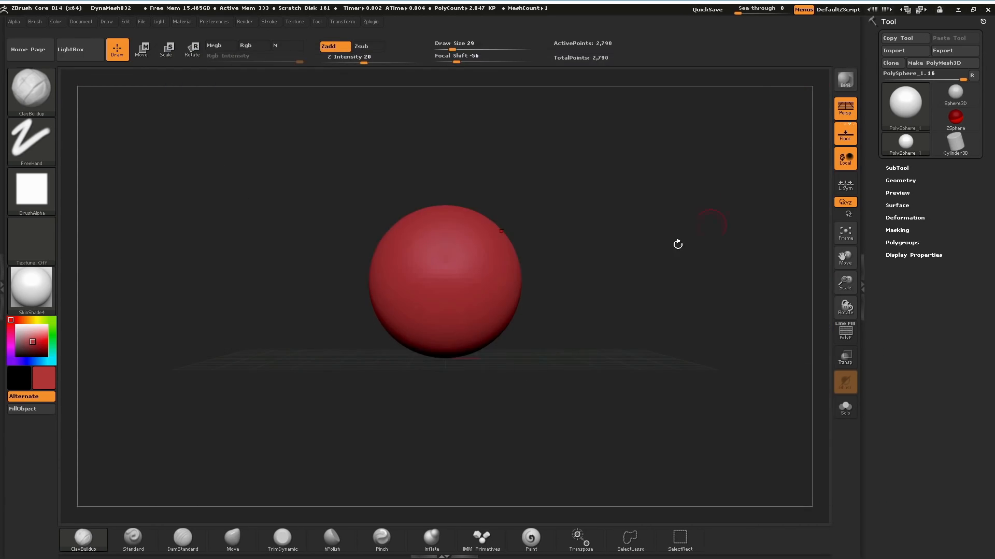
# Browse LightBox and load the SculptThinSlab project without saving changes to the current one.
pyautogui.click(83, 52)
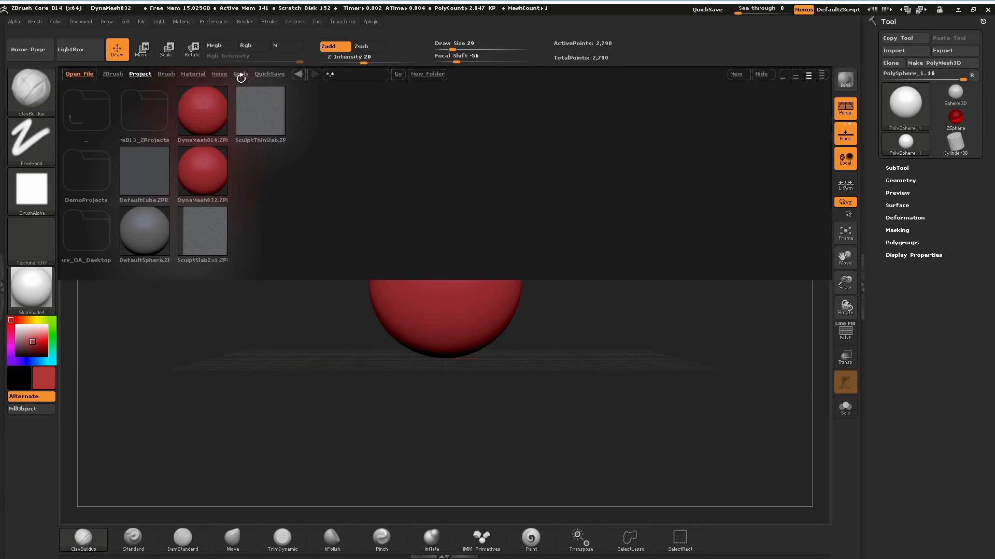
pyautogui.click(219, 74)
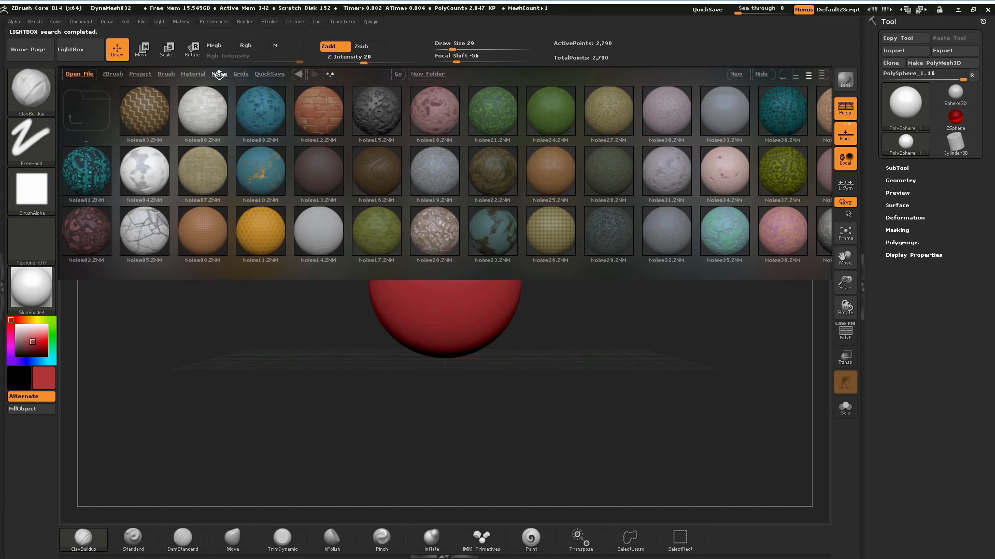
pyautogui.click(140, 74)
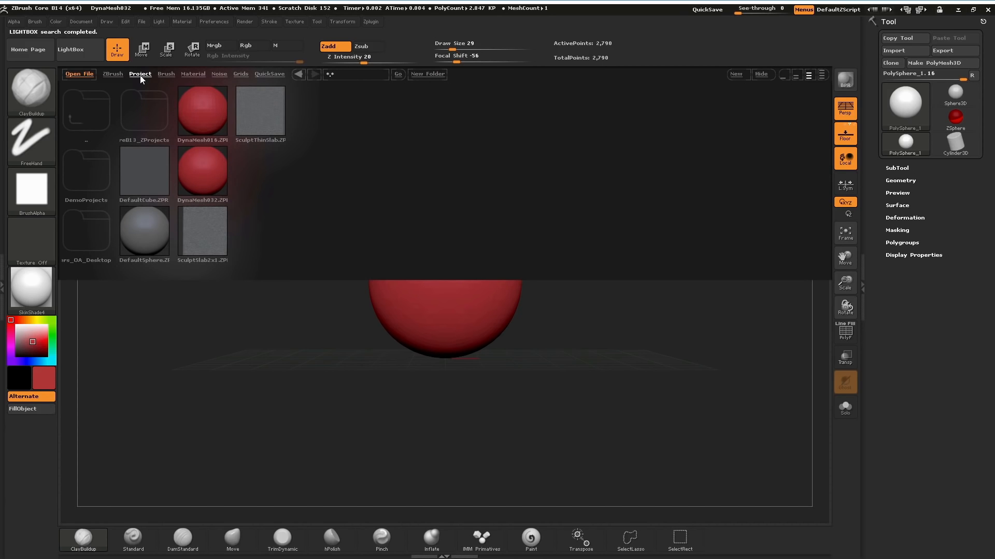
pyautogui.click(265, 116)
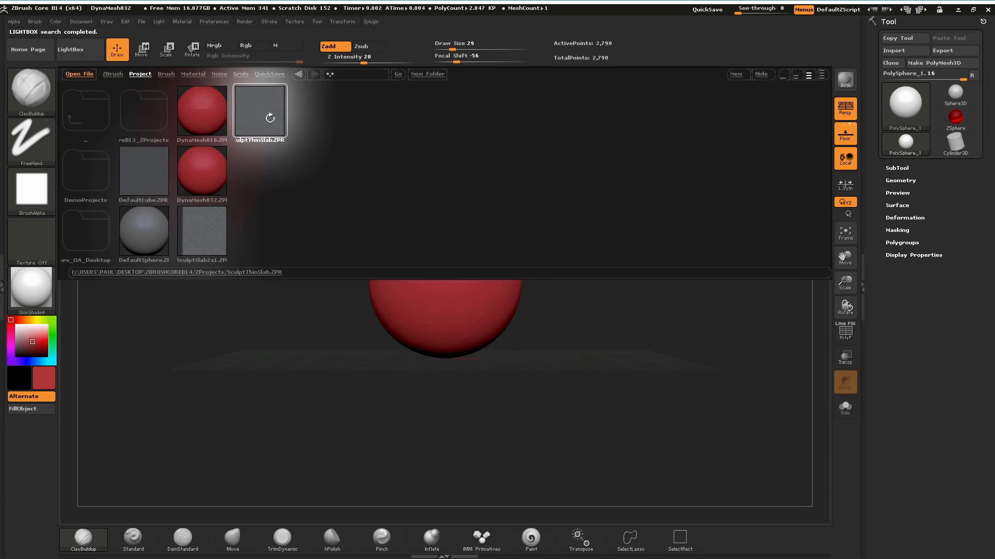
pyautogui.doubleClick(269, 116)
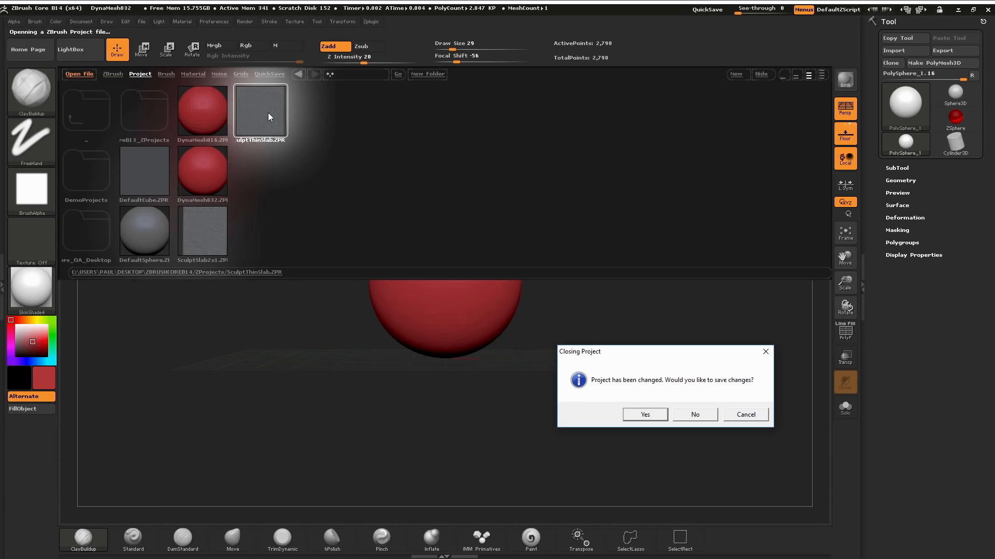
pyautogui.click(696, 415)
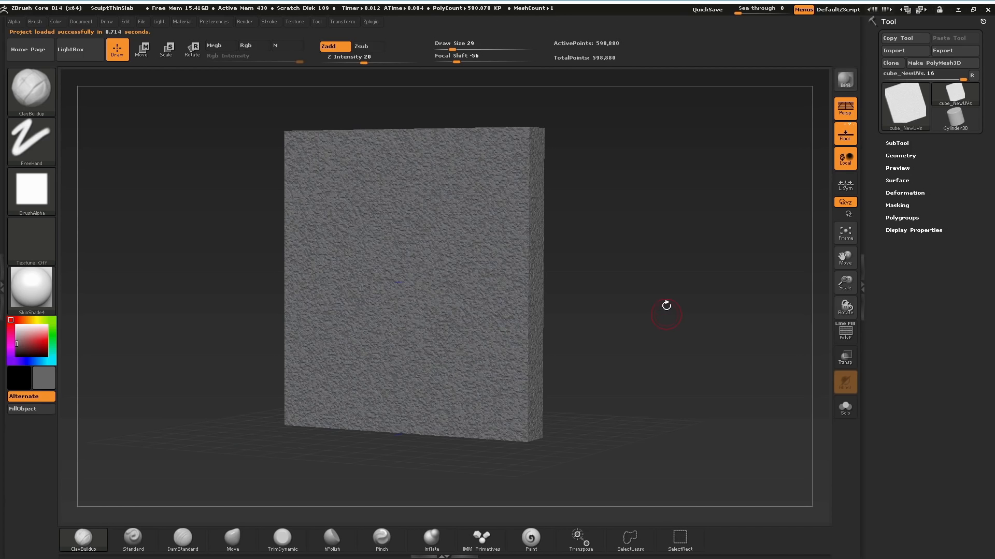
# Set the brush's Draw Size to 108 and Focal Shift to -44, and enable the Rgb channel.
pyautogui.moveTo(659, 324)
pyautogui.mouseDown()
pyautogui.moveTo(668, 323)
pyautogui.moveTo(660, 316)
pyautogui.mouseUp()
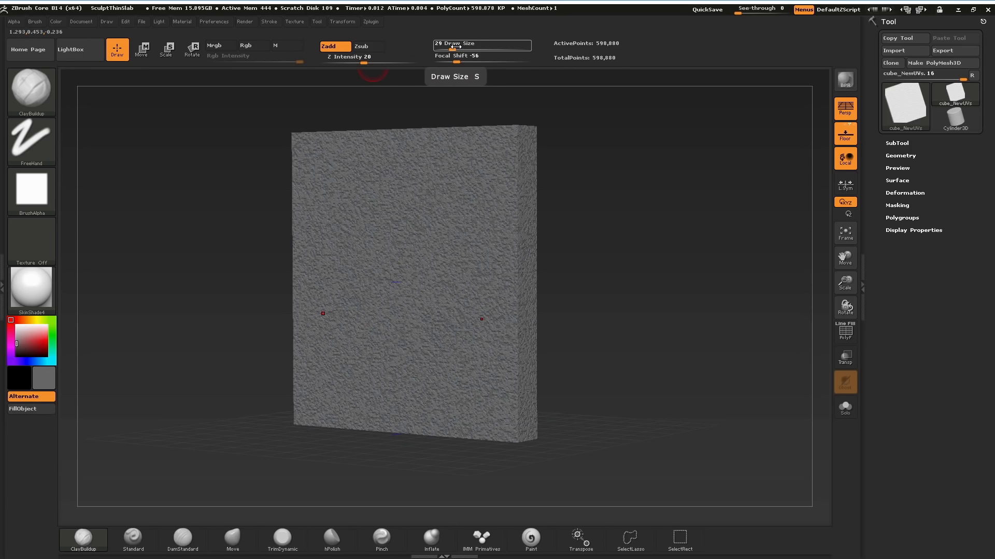
pyautogui.moveTo(455, 46)
pyautogui.mouseDown()
pyautogui.moveTo(478, 49)
pyautogui.moveTo(460, 60)
pyautogui.moveTo(482, 58)
pyautogui.moveTo(461, 58)
pyautogui.mouseUp()
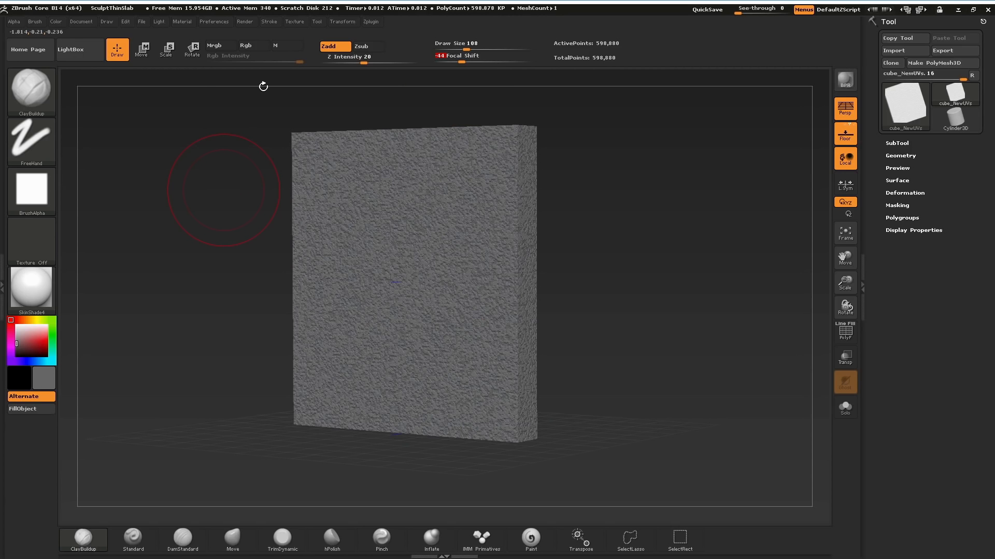
pyautogui.click(243, 45)
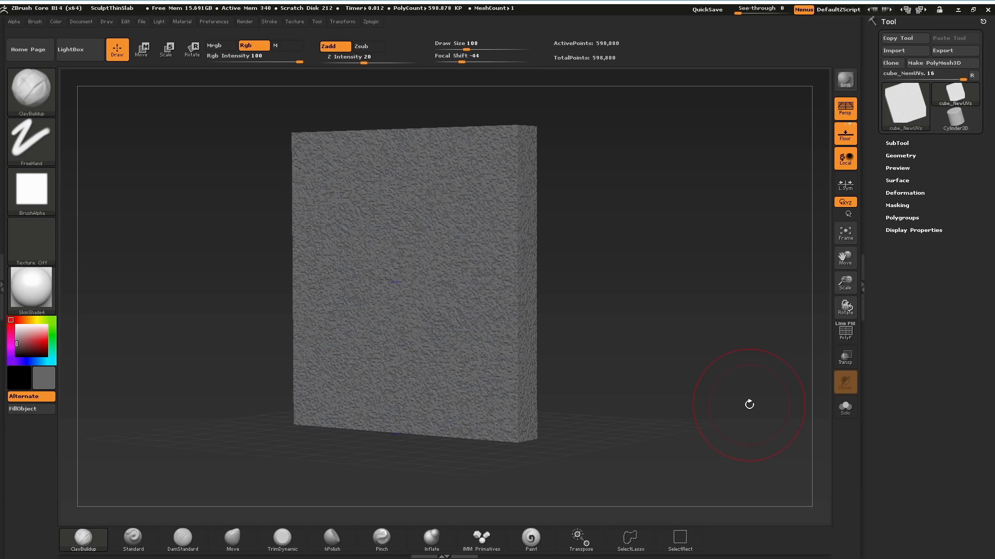
# Toggle perspective distortion off and on for the slab, and turn off the floor grid.
pyautogui.click(847, 114)
pyautogui.click(848, 116)
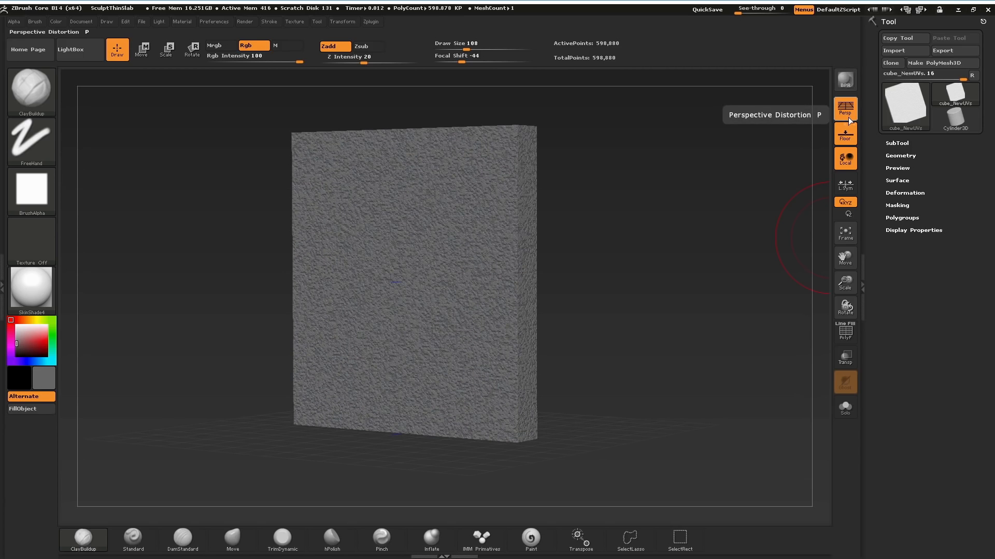
pyautogui.click(849, 139)
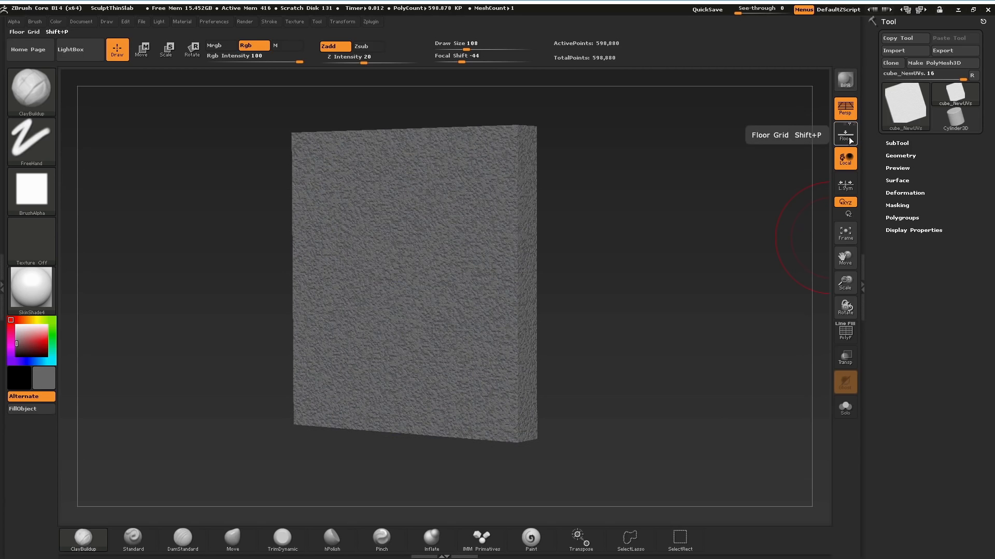
# Turn the floor grid back on and reposition the slab in the viewport.
pyautogui.click(850, 139)
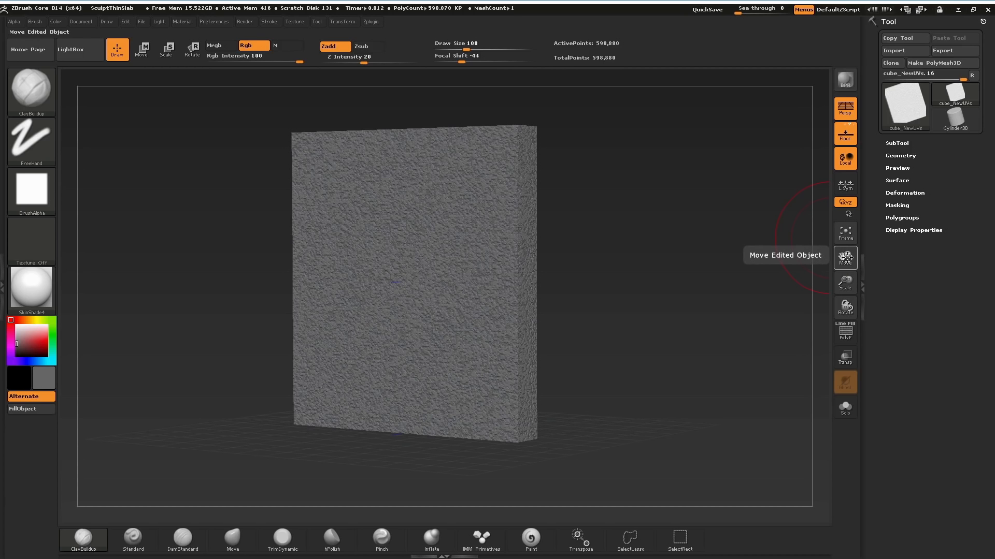
pyautogui.moveTo(845, 256); pyautogui.dragTo(846, 311)
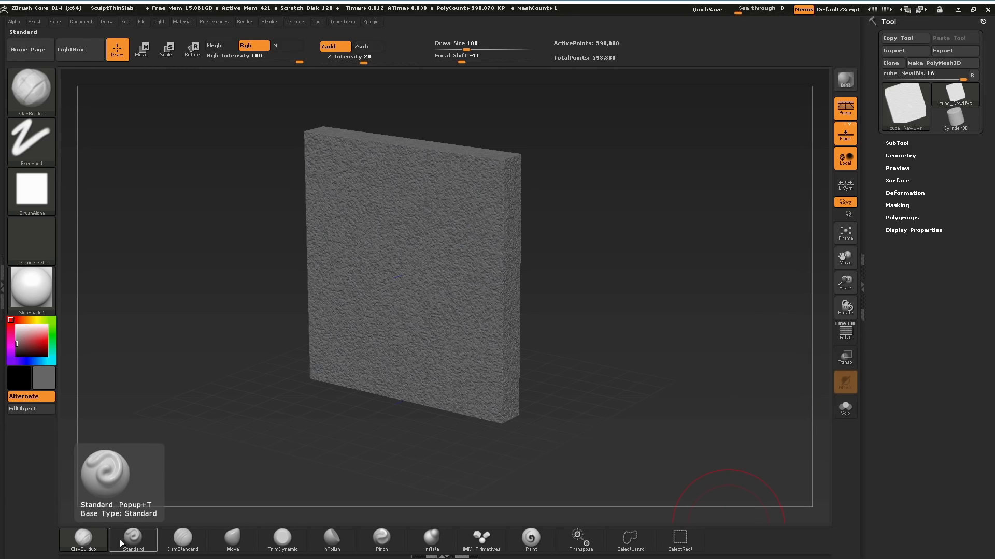
# Try the Move brush and switch to the DamStandard brush.
pyautogui.click(228, 542)
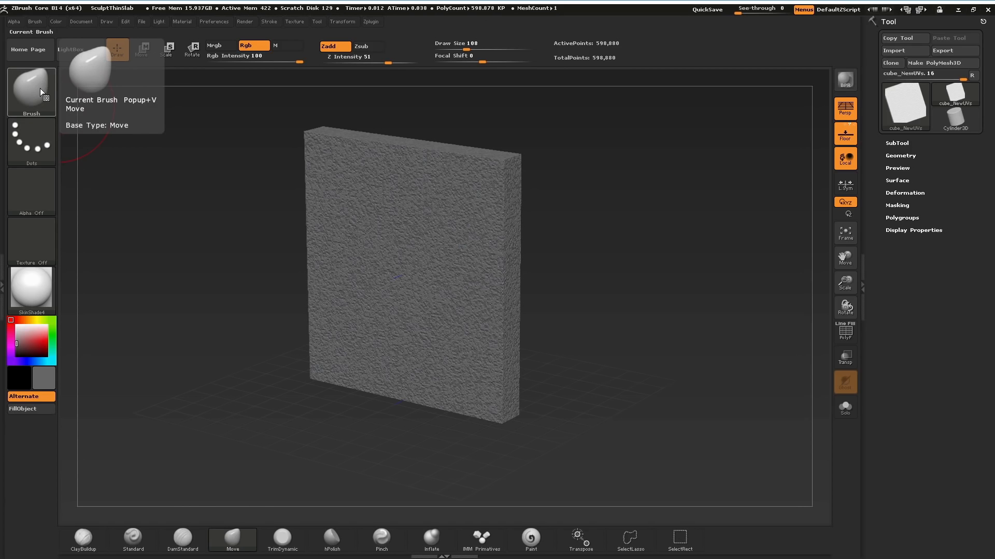
pyautogui.click(182, 539)
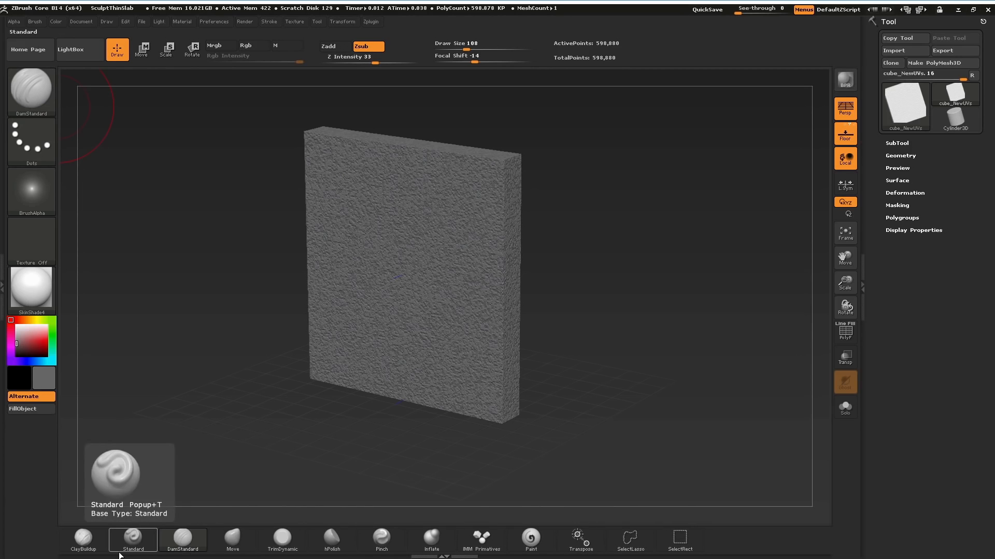
# Look through the available sculpting brushes in the brush picker and Brush palette, keeping DamStandard active.
pyautogui.click(39, 91)
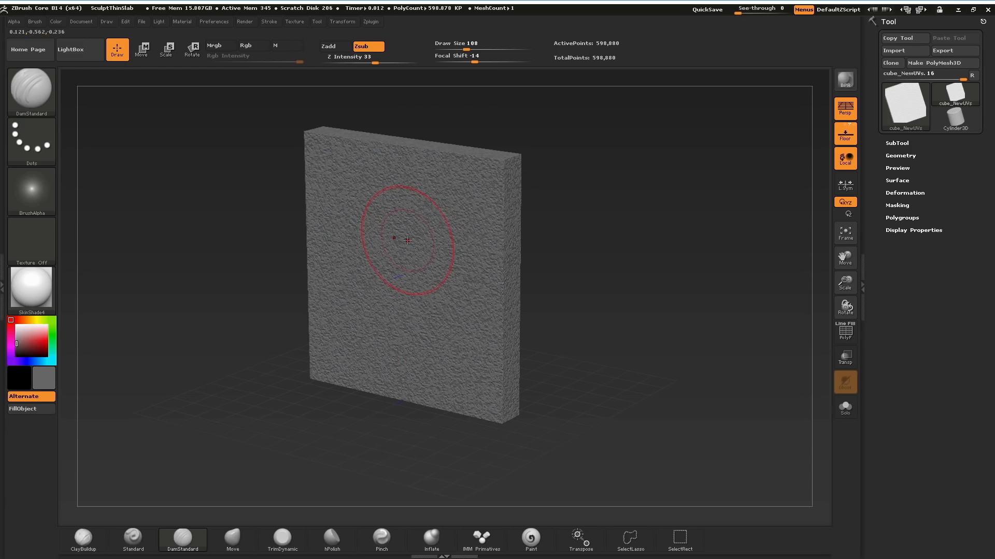
pyautogui.press('b')
pyautogui.click(38, 91)
pyautogui.click(36, 21)
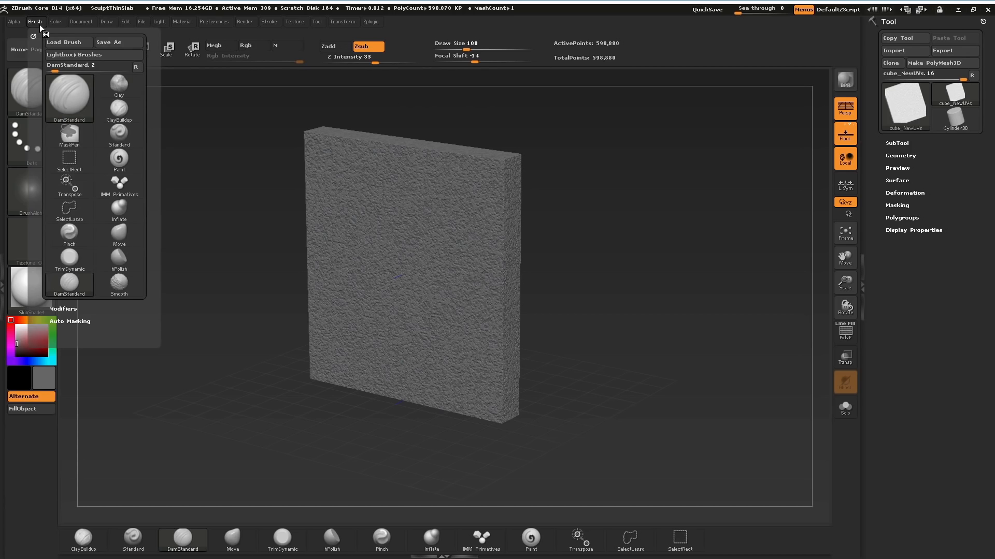
pyautogui.click(77, 95)
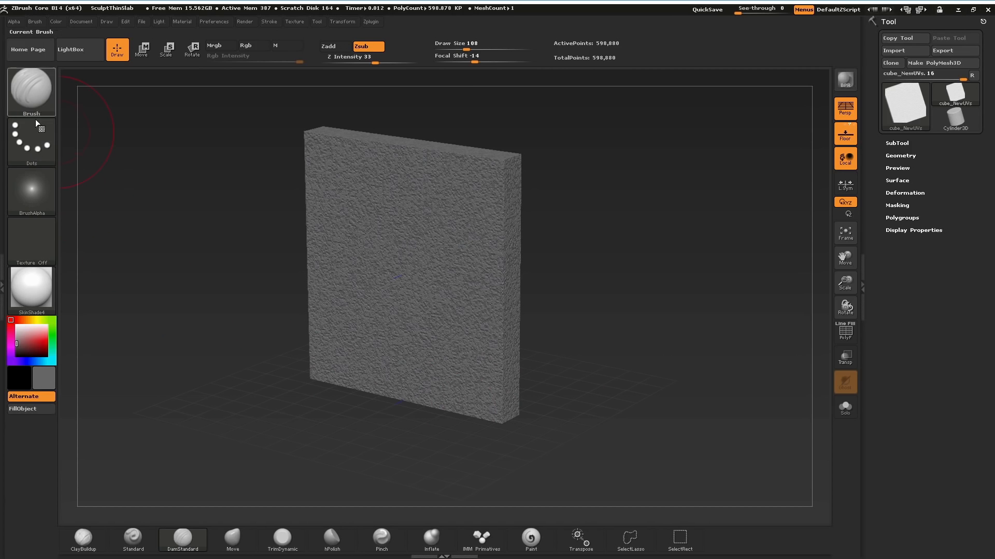
# Browse the texture library and leave the current texture set to Texture Off.
pyautogui.click(40, 247)
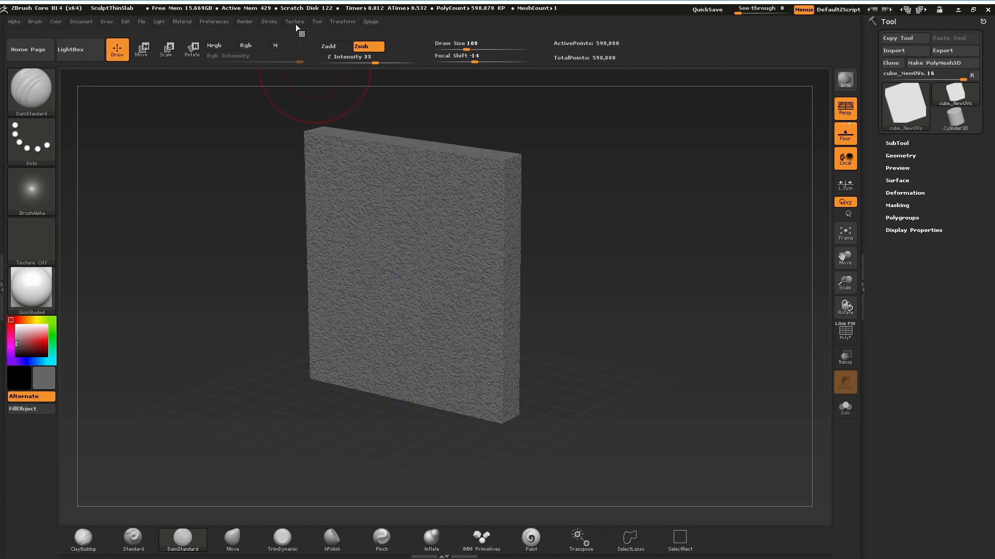
pyautogui.click(297, 23)
pyautogui.click(326, 95)
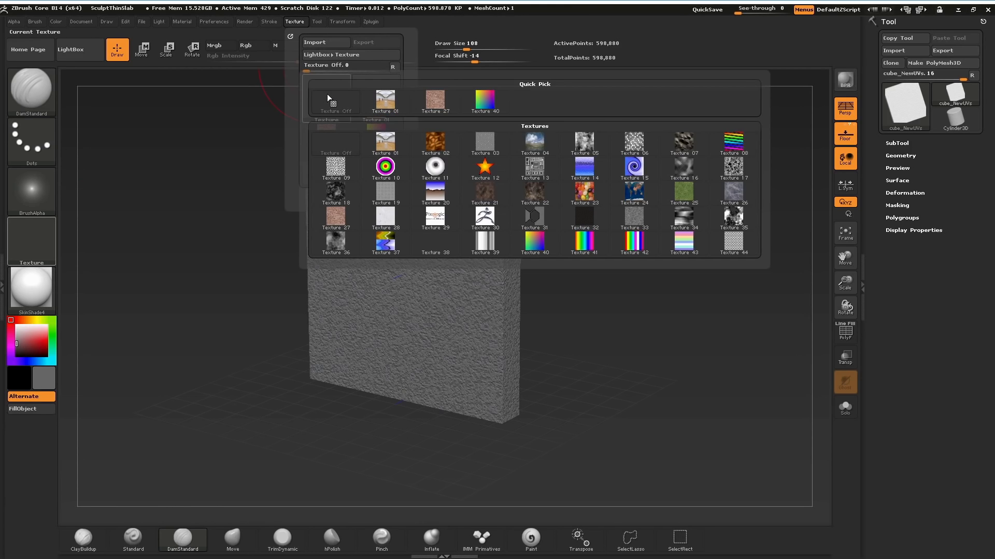
pyautogui.click(327, 94)
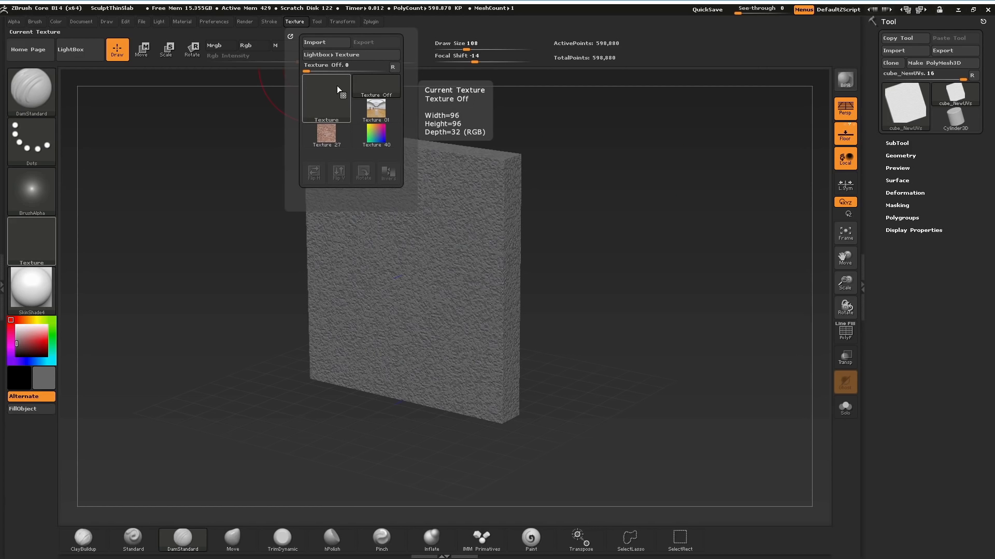
pyautogui.click(297, 23)
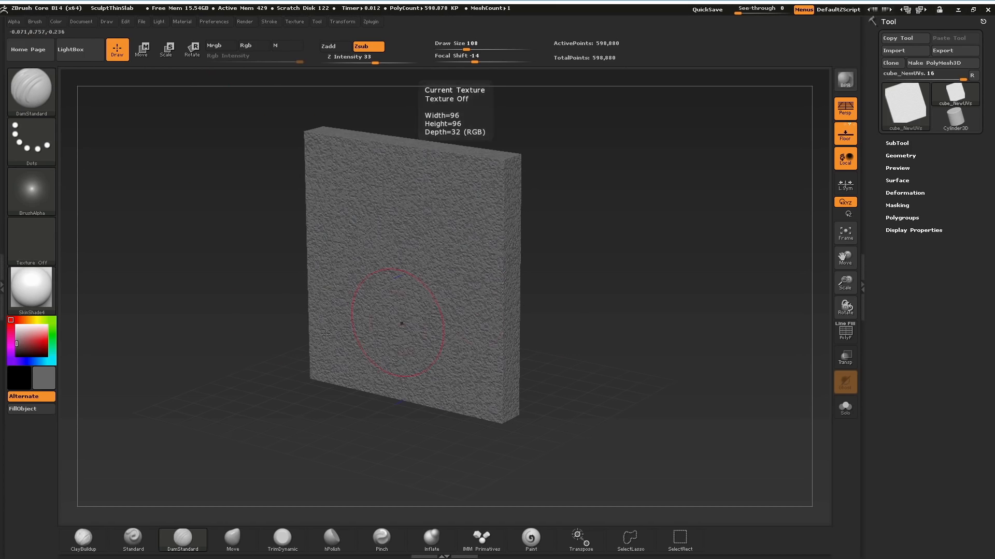
# Try BasicMaterial2 on the slab and switch its material to BasicMaterial.
pyautogui.click(38, 286)
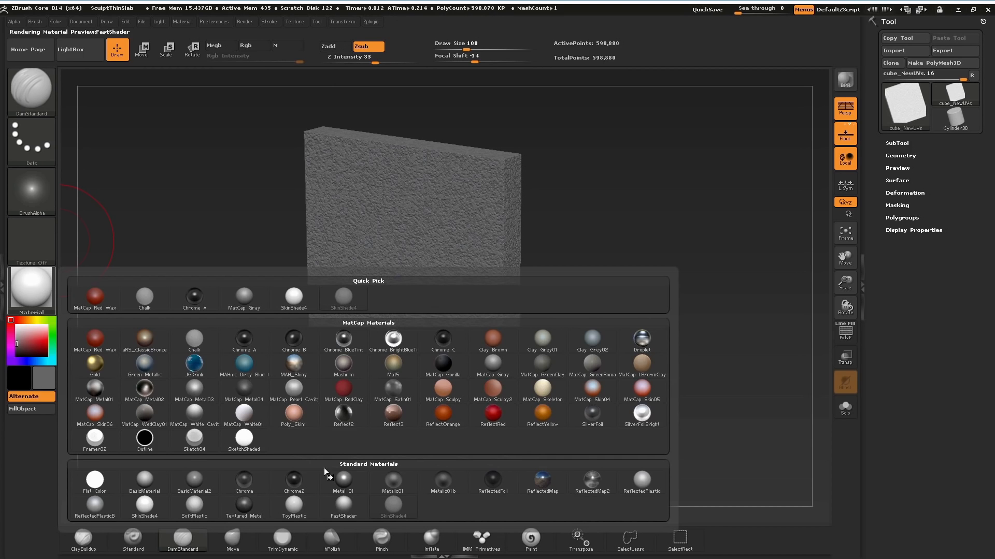
pyautogui.click(194, 482)
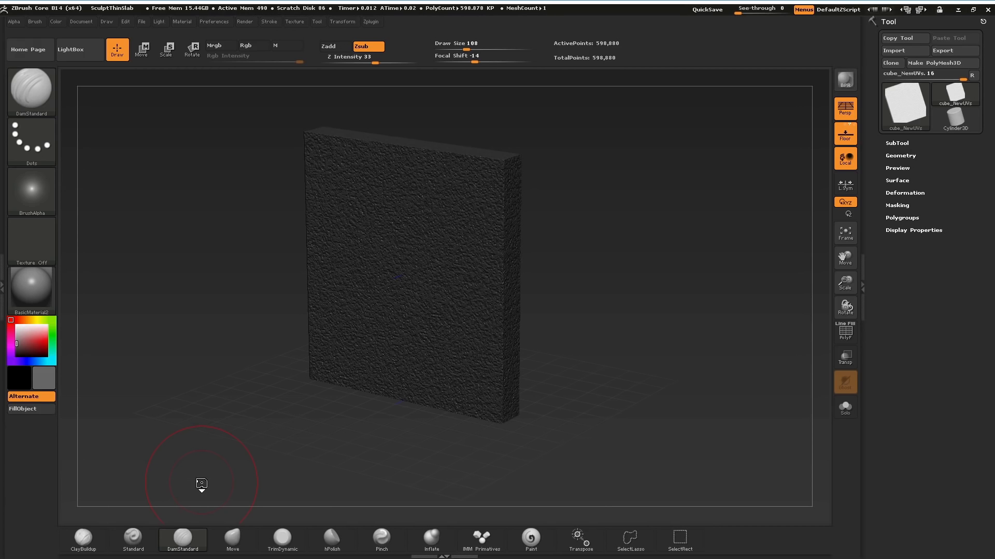
pyautogui.click(33, 289)
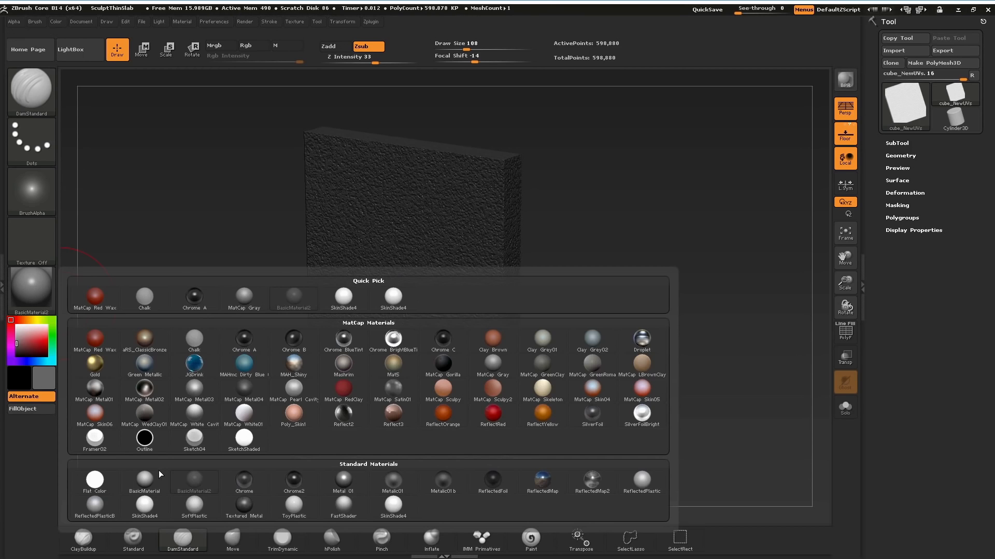
pyautogui.click(150, 481)
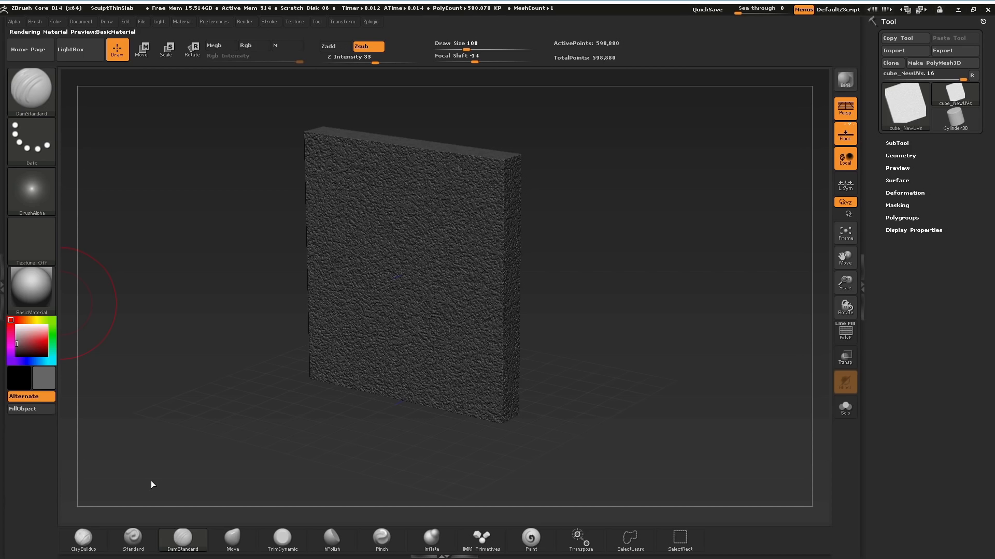
# Try red and green as the slab's current color, and settle on a pale bluish white.
pyautogui.click(37, 338)
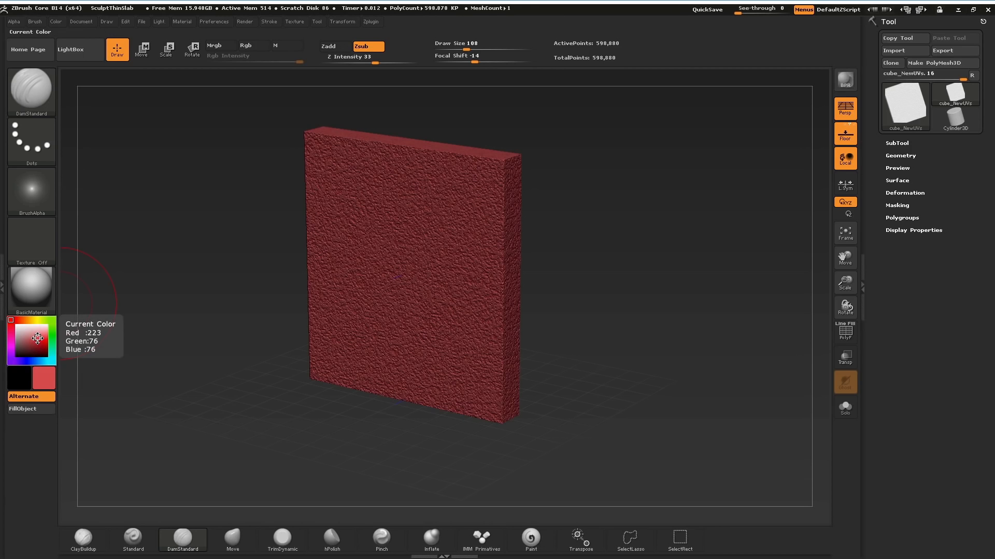
pyautogui.click(52, 330)
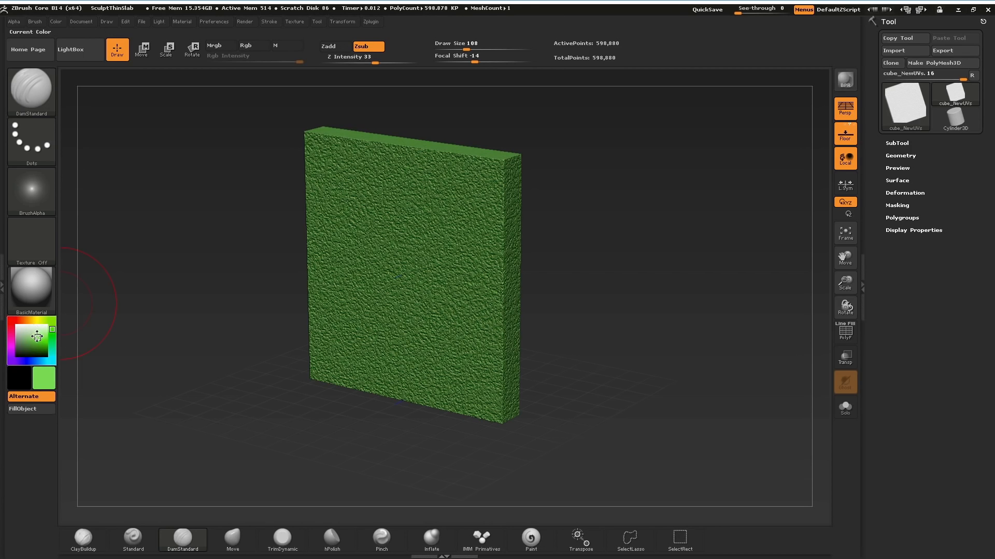
pyautogui.click(25, 335)
pyautogui.moveTo(45, 320); pyautogui.dragTo(20, 327)
pyautogui.click(29, 340)
pyautogui.click(34, 361)
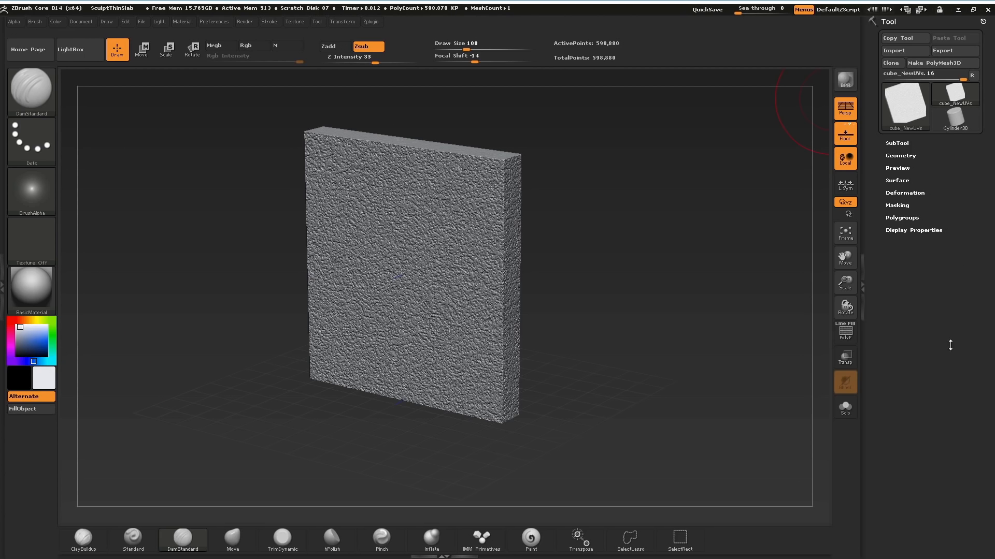
# Dock the Stroke palette in the tray beneath the Tool palette.
pyautogui.moveTo(943, 386); pyautogui.dragTo(939, 413)
pyautogui.click(317, 22)
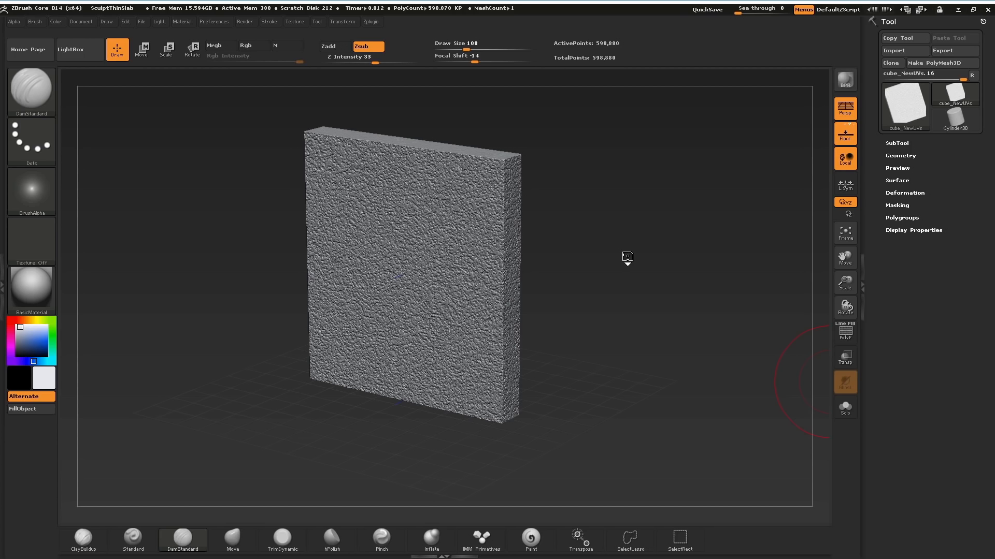
pyautogui.click(270, 21)
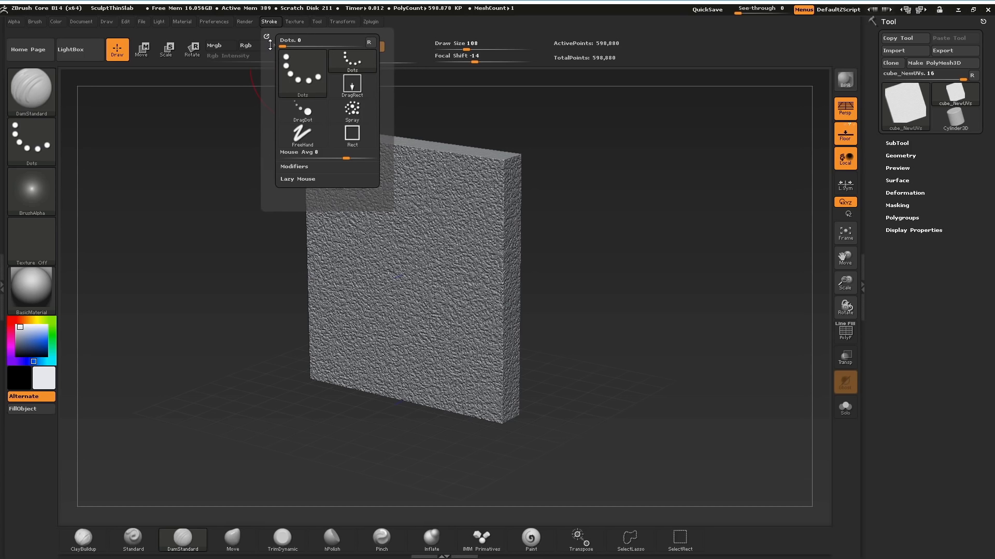
pyautogui.moveTo(266, 37)
pyautogui.mouseDown()
pyautogui.moveTo(570, 181)
pyautogui.moveTo(855, 303)
pyautogui.moveTo(884, 303)
pyautogui.mouseUp()
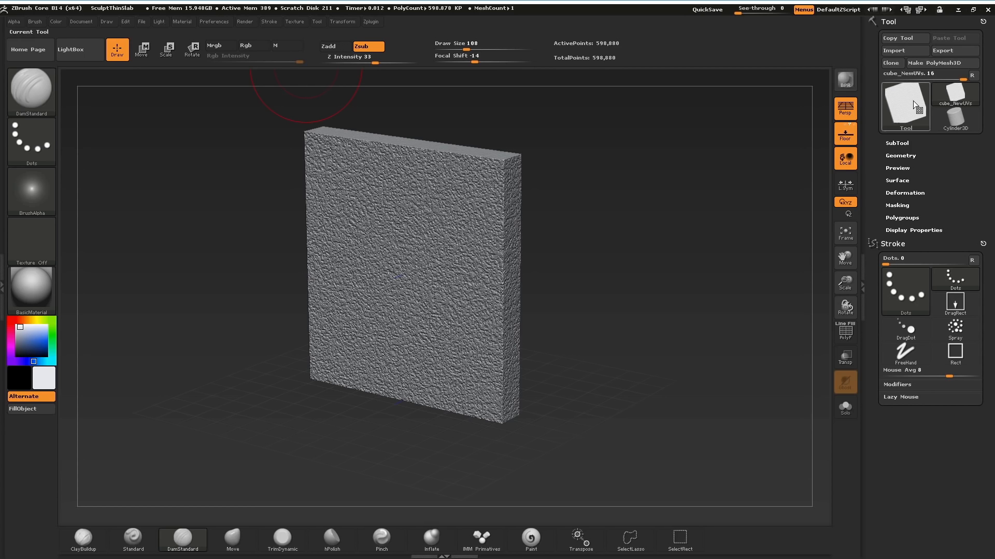
# Collapse and re-expand the docked Stroke and Tool palettes, and remove Stroke from the tray.
pyautogui.click(898, 244)
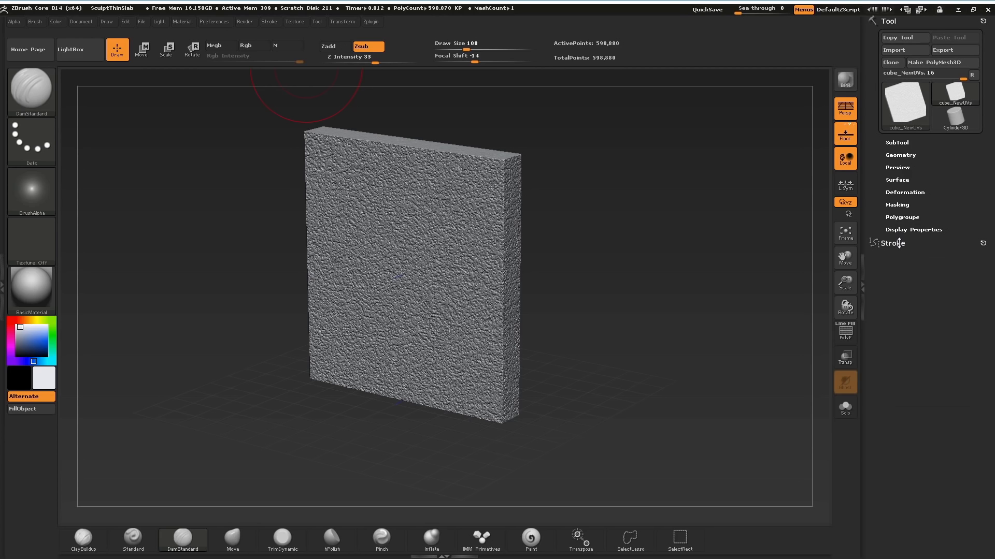
pyautogui.click(899, 244)
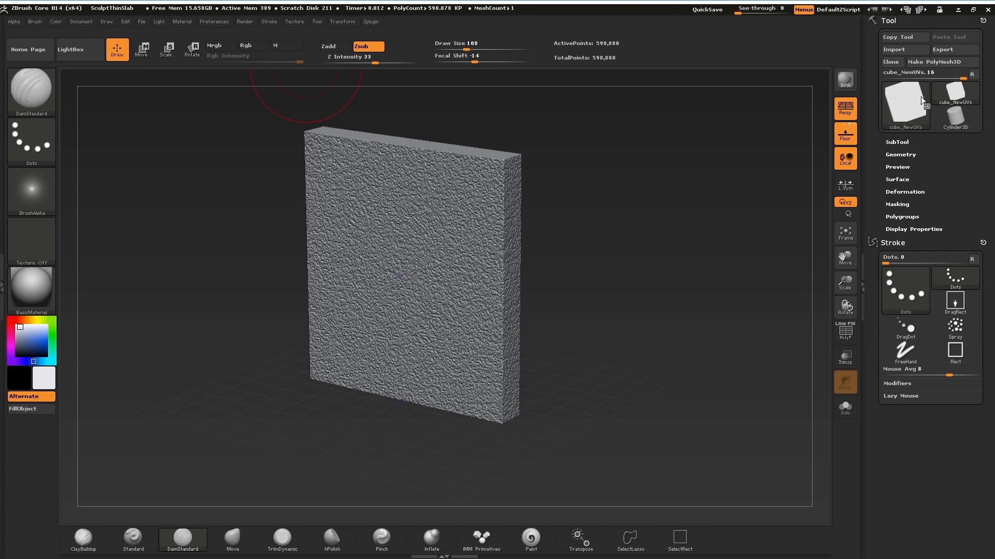
pyautogui.click(889, 21)
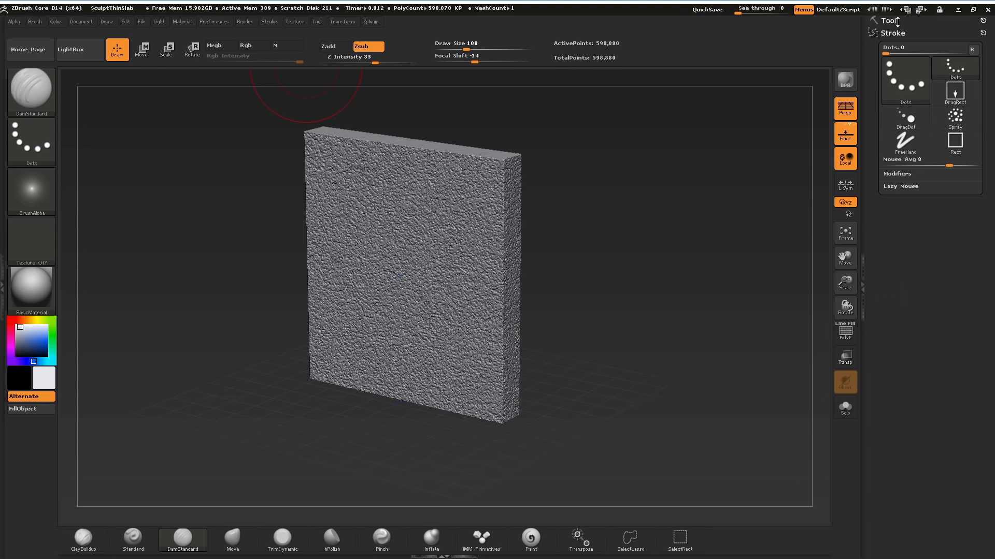
pyautogui.click(888, 20)
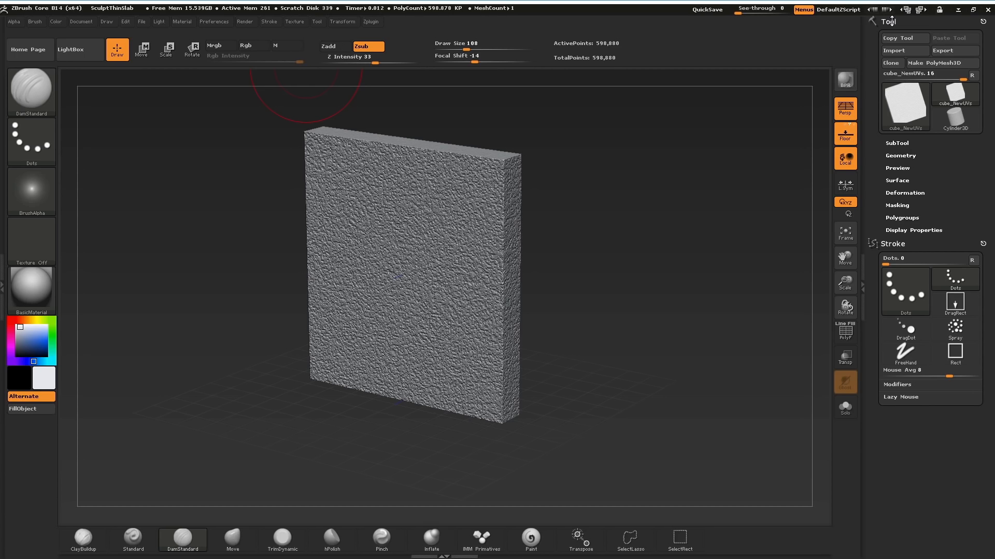
pyautogui.moveTo(981, 245)
pyautogui.mouseDown()
pyautogui.moveTo(940, 292)
pyautogui.moveTo(764, 324)
pyautogui.moveTo(695, 300)
pyautogui.moveTo(707, 254)
pyautogui.mouseUp()
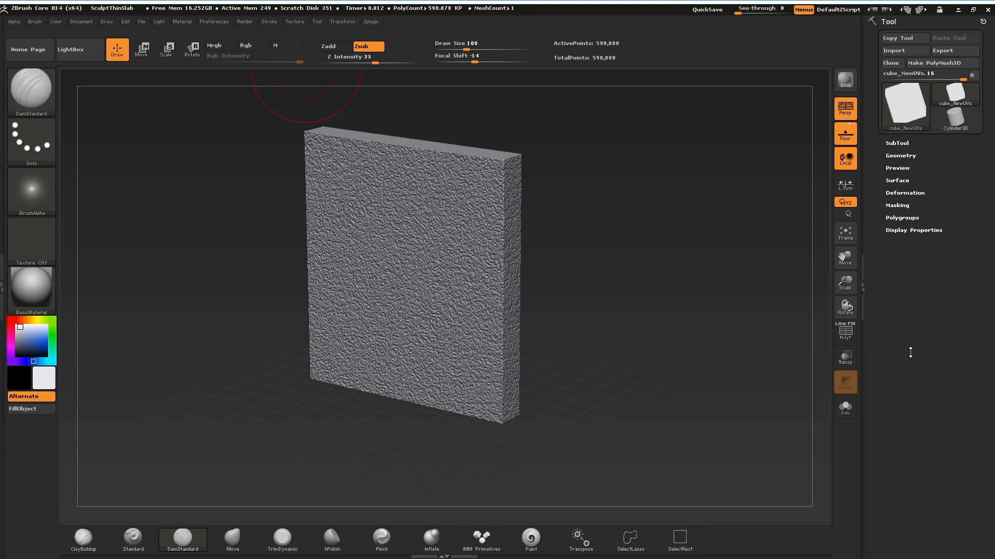
# Reveal the tray holding the Brush and Alpha palettes, preview Alpha 01, and hide the tray again.
pyautogui.click(4, 280)
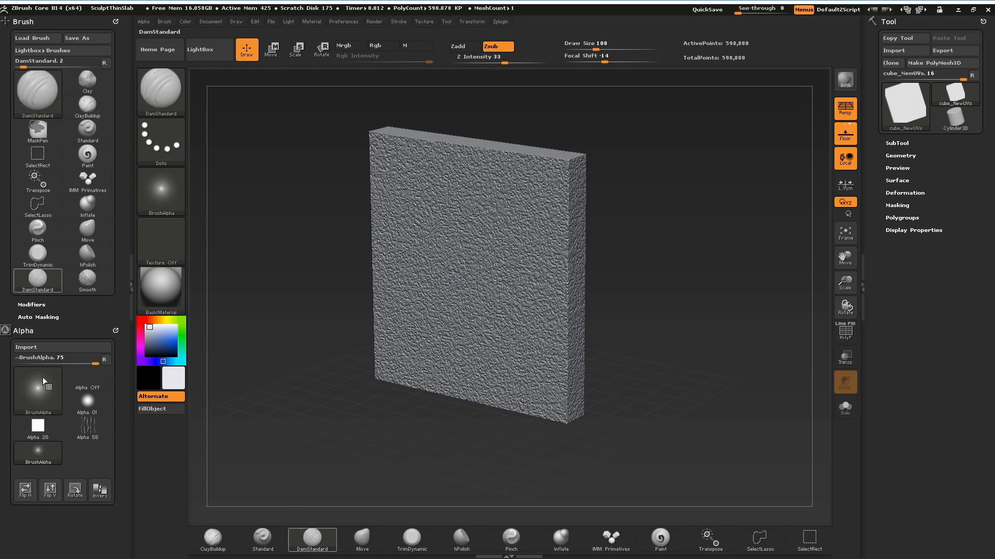
pyautogui.moveTo(77, 399)
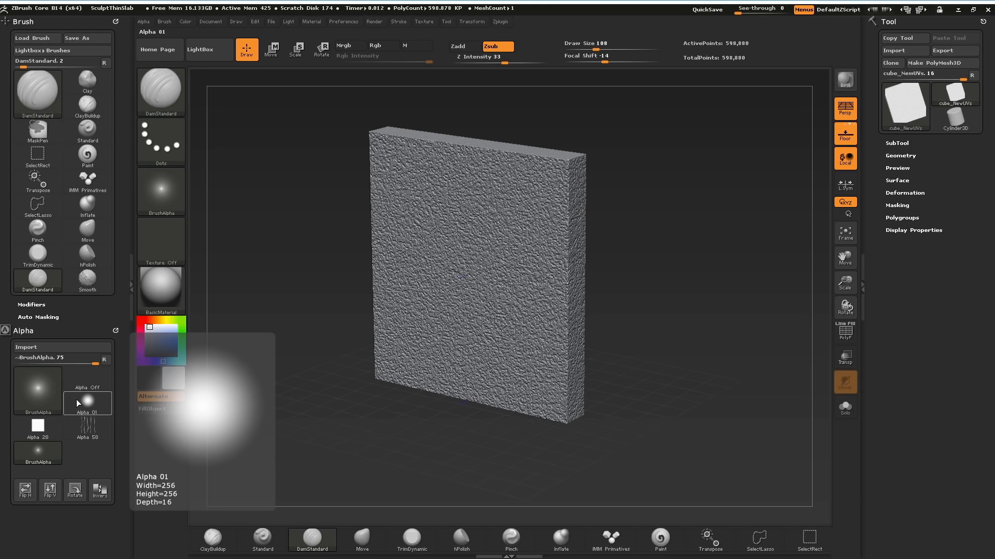
pyautogui.click(132, 284)
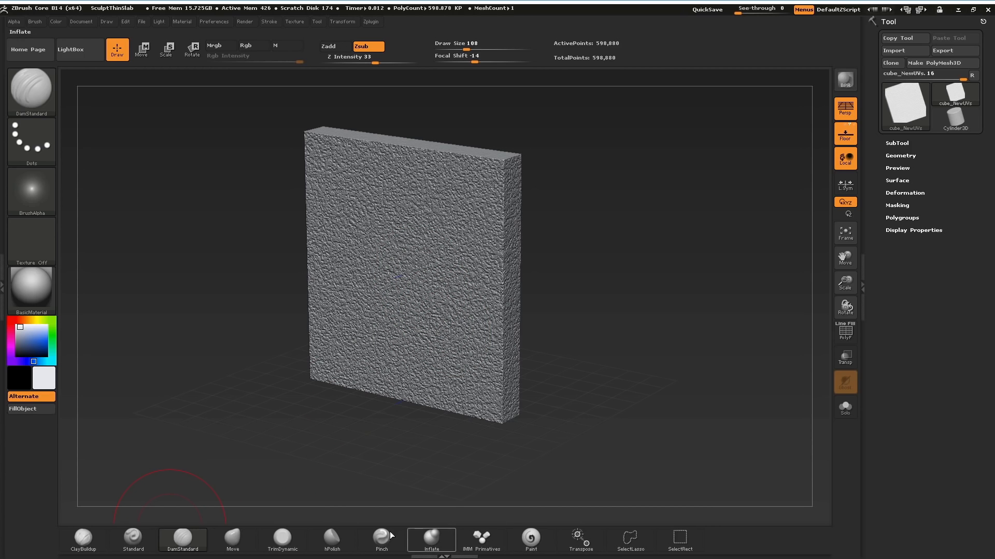
# Sculpt a raised mound on the slab's front face with symmetrical ClayBuildup strokes.
pyautogui.click(83, 544)
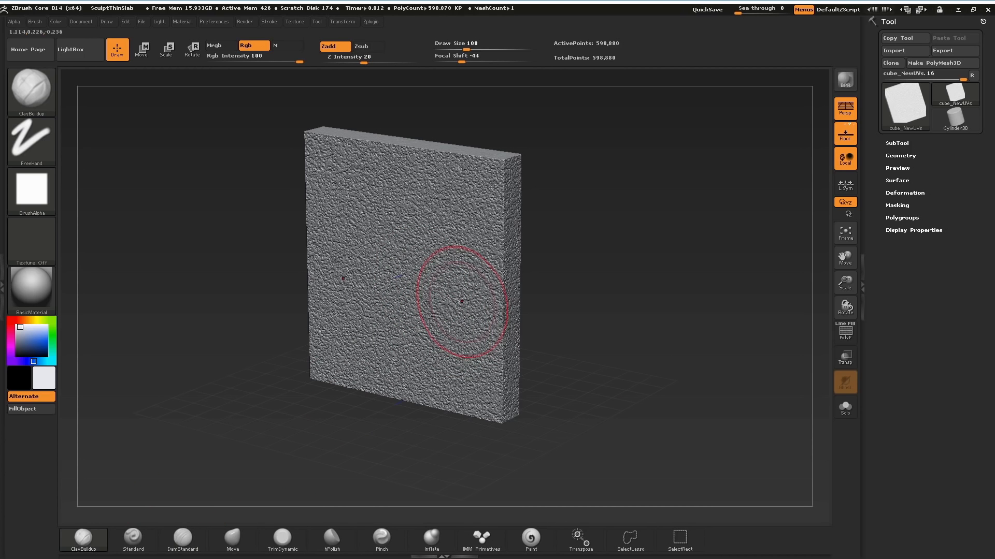
pyautogui.moveTo(456, 288); pyautogui.dragTo(439, 239, button='right')
pyautogui.moveTo(439, 239); pyautogui.dragTo(443, 310)
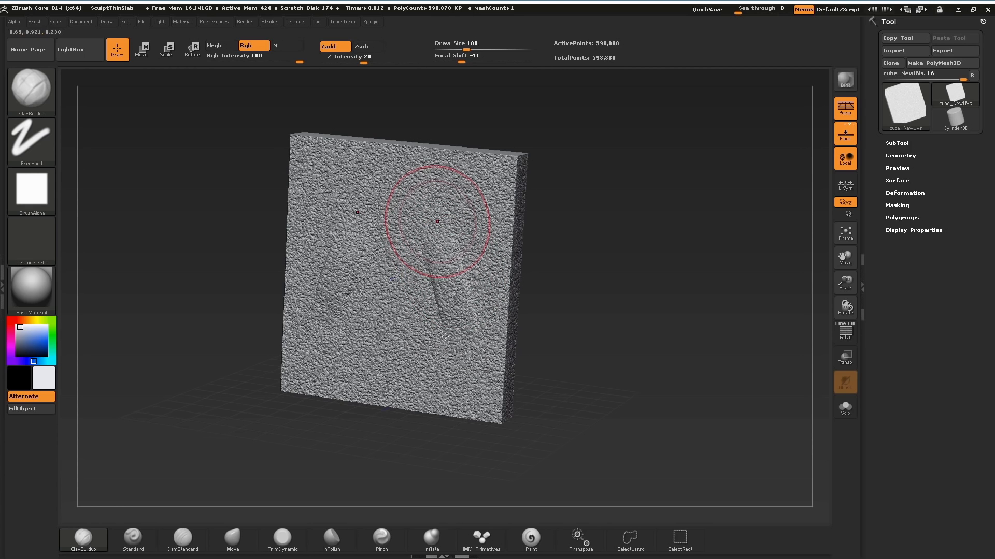
pyautogui.moveTo(440, 220); pyautogui.dragTo(440, 332)
pyautogui.moveTo(427, 222); pyautogui.dragTo(418, 324)
pyautogui.moveTo(407, 215); pyautogui.dragTo(399, 328)
pyautogui.moveTo(369, 247); pyautogui.dragTo(386, 332)
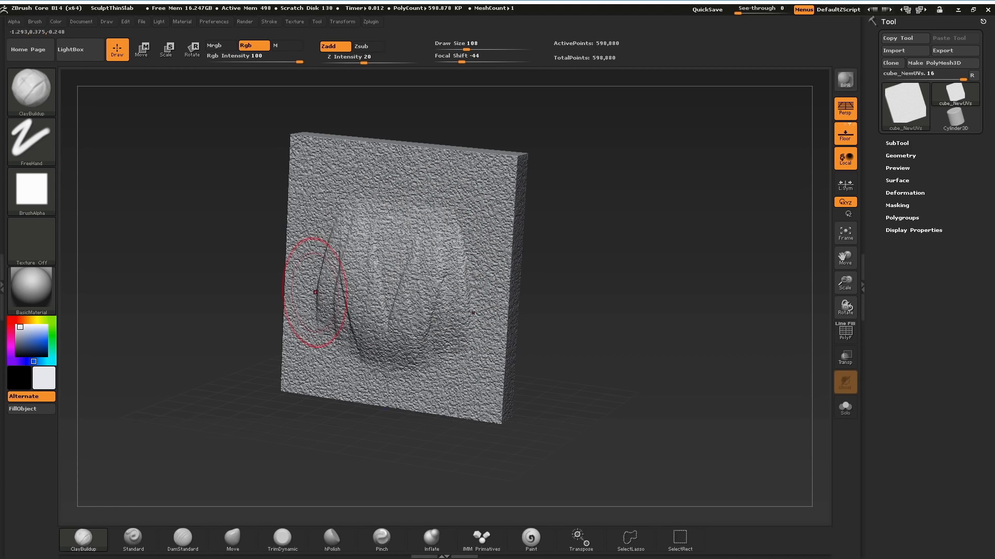
pyautogui.moveTo(318, 306)
pyautogui.mouseDown()
pyautogui.moveTo(409, 367)
pyautogui.moveTo(357, 306)
pyautogui.moveTo(419, 322)
pyautogui.moveTo(385, 310)
pyautogui.mouseUp()
# Build the mound's center and sides farther out from the slab with additional ClayBuildup strokes.
pyautogui.press('shift')
pyautogui.moveTo(601, 331)
pyautogui.mouseDown()
pyautogui.moveTo(539, 331)
pyautogui.moveTo(552, 332)
pyautogui.mouseUp()
pyautogui.moveTo(365, 222); pyautogui.dragTo(380, 331)
pyautogui.moveTo(394, 288)
pyautogui.mouseDown()
pyautogui.moveTo(415, 233)
pyautogui.moveTo(440, 352)
pyautogui.moveTo(404, 269)
pyautogui.moveTo(449, 294)
pyautogui.mouseUp()
pyautogui.keyDown('shift'); pyautogui.moveTo(417, 259); pyautogui.dragTo(418, 284); pyautogui.keyUp('shift')
pyautogui.moveTo(450, 328)
pyautogui.keyDown('shift'); pyautogui.mouseDown()
pyautogui.moveTo(451, 314)
pyautogui.moveTo(457, 334)
pyautogui.mouseUp(); pyautogui.keyUp('shift')
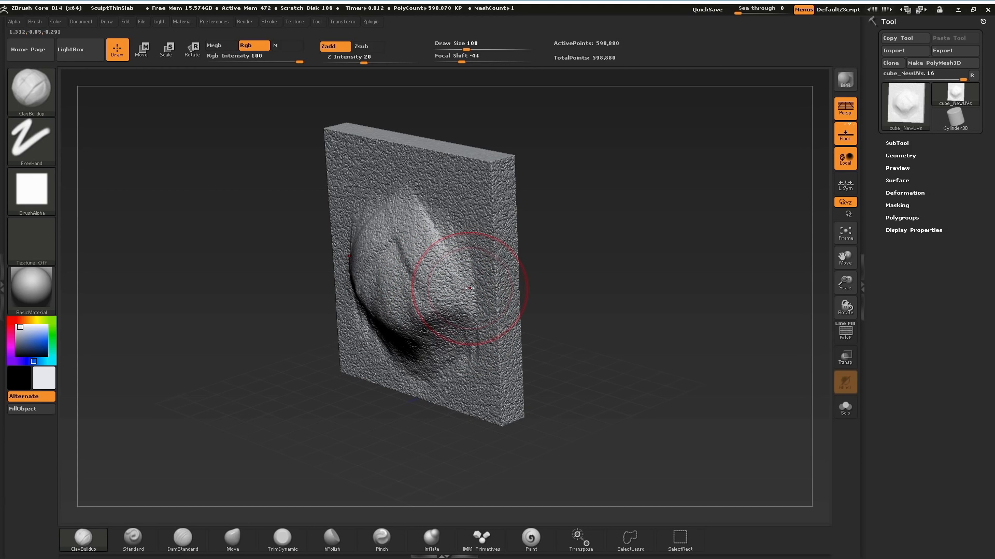